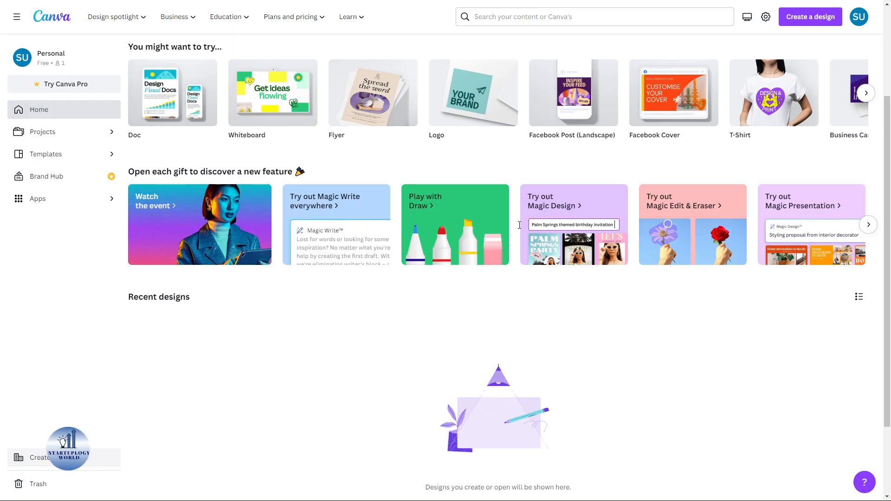
- Create a new custom-size design 5 in wide and 5 in high
{"action": "left_click", "coordinate": [799, 22]}
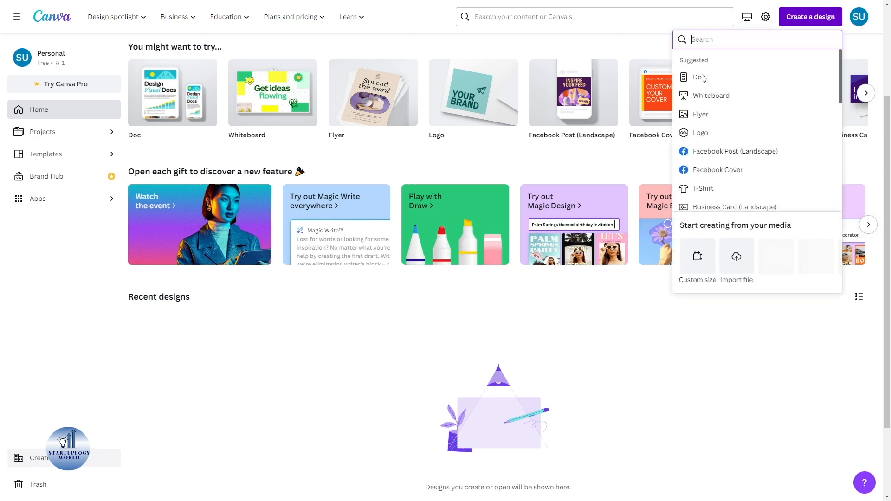
{"action": "left_click", "coordinate": [698, 258]}
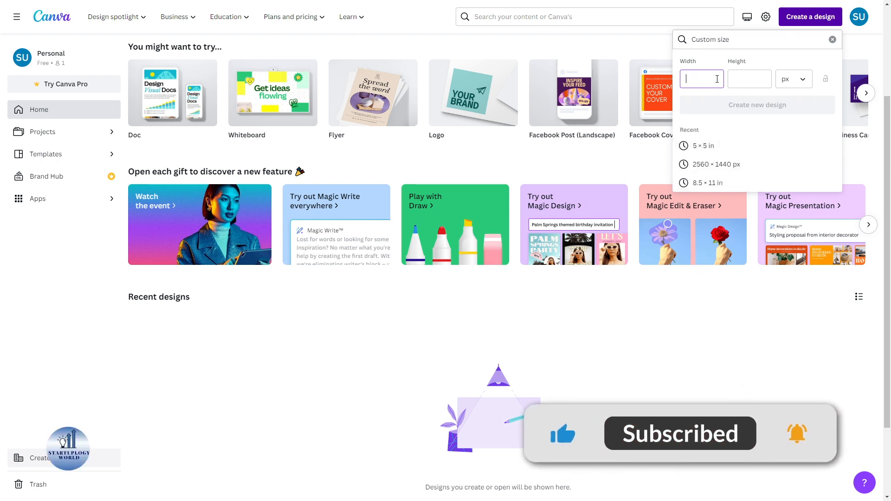
{"action": "left_click", "coordinate": [794, 79]}
{"action": "left_click", "coordinate": [788, 123]}
{"action": "left_click", "coordinate": [709, 82]}
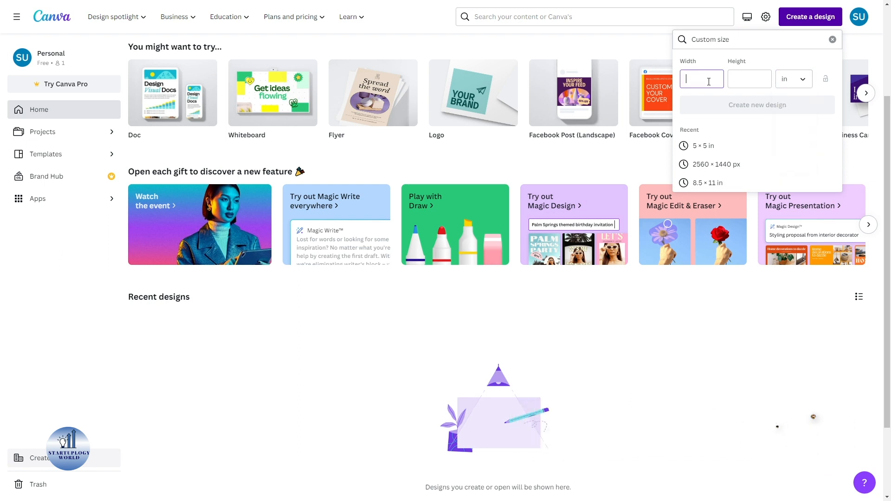
{"action": "key", "text": "Tab"}
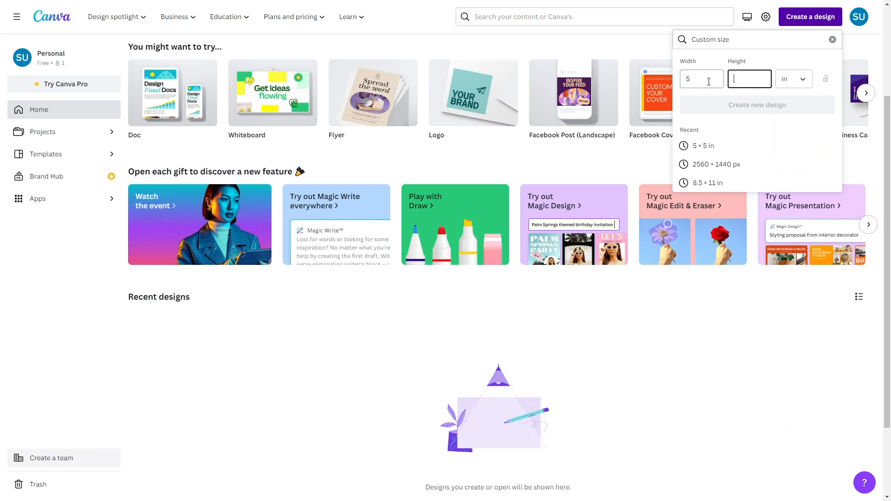
{"action": "type", "text": "5"}
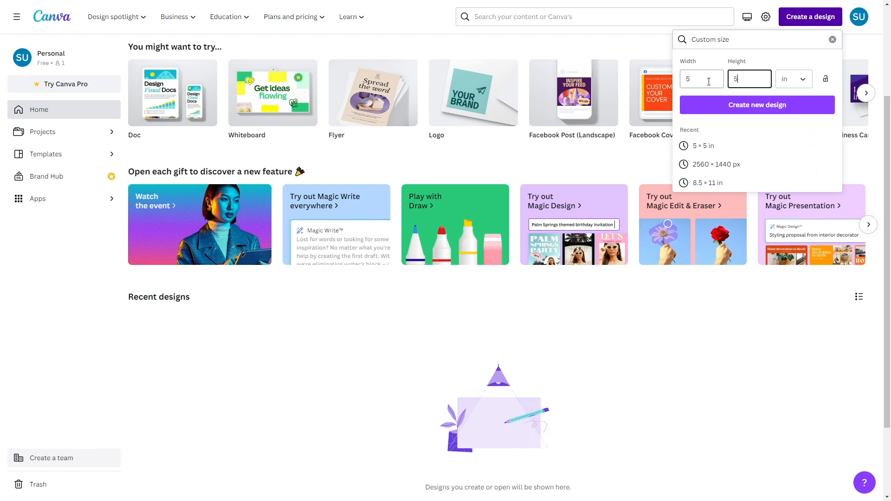
{"action": "left_click", "coordinate": [724, 112]}
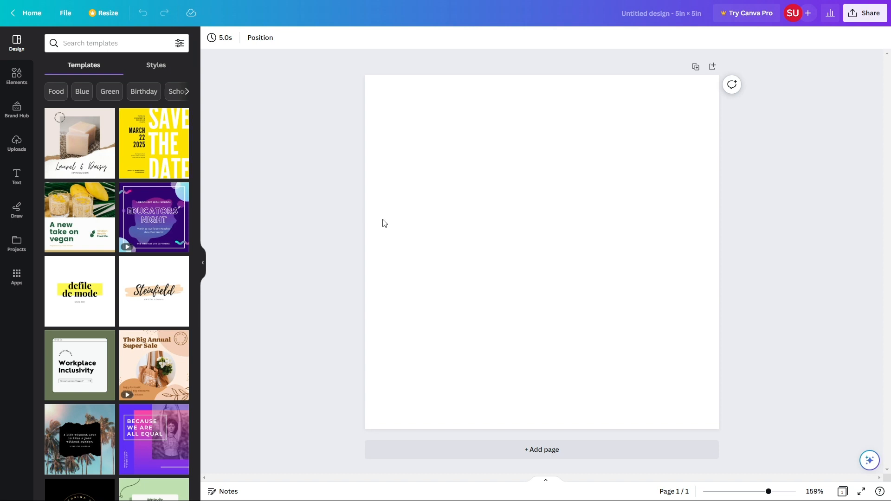
- Search the elements for "stars in the night sky" and list all matching graphics
{"action": "left_click", "coordinate": [11, 80]}
{"action": "left_click", "coordinate": [104, 42]}
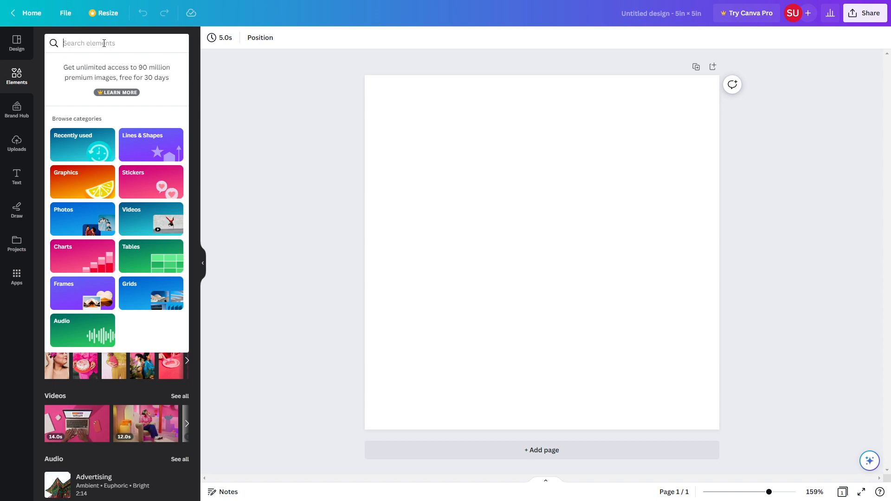
{"action": "type", "text": "sky stars n"}
{"action": "left_click", "coordinate": [96, 80]}
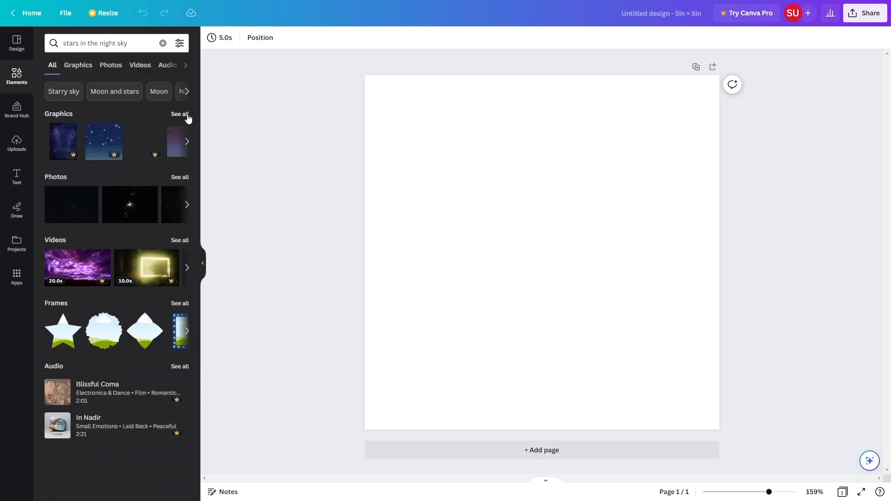
{"action": "left_click", "coordinate": [180, 114]}
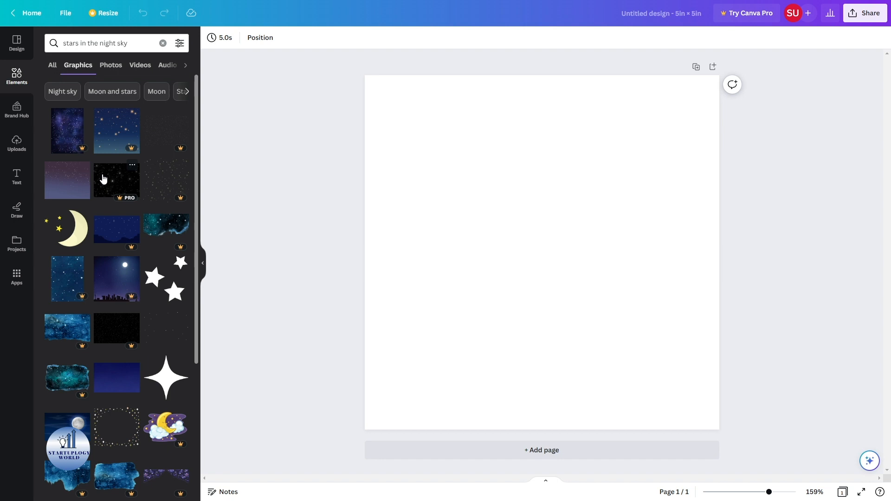
- Place the purple-blue starry sky graphic on the page and enlarge it to cover the whole canvas
{"action": "left_click_drag", "start_coordinate": [58, 190], "coordinate": [408, 163]}
{"action": "left_click_drag", "start_coordinate": [529, 240], "coordinate": [497, 181]}
{"action": "left_click_drag", "start_coordinate": [653, 314], "coordinate": [757, 469]}
{"action": "left_click_drag", "start_coordinate": [624, 285], "coordinate": [587, 285]}
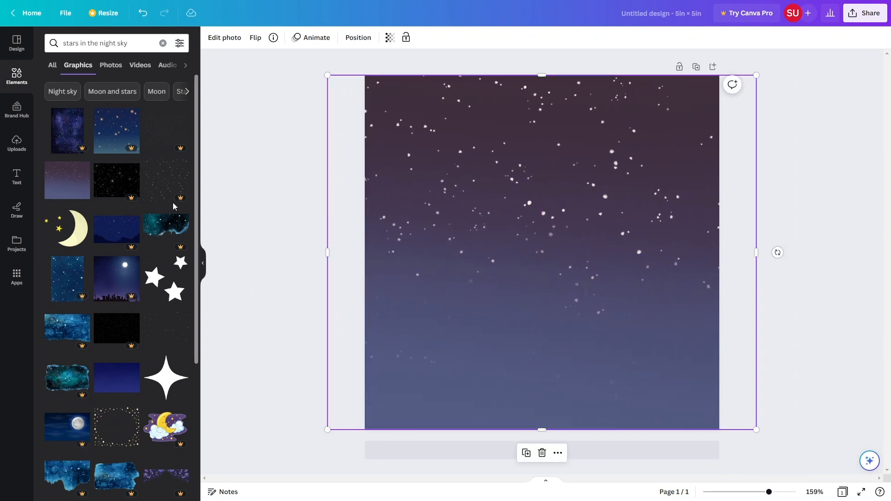
- Lock the starry sky background on the page
{"action": "left_click", "coordinate": [306, 179]}
{"action": "left_click", "coordinate": [488, 165]}
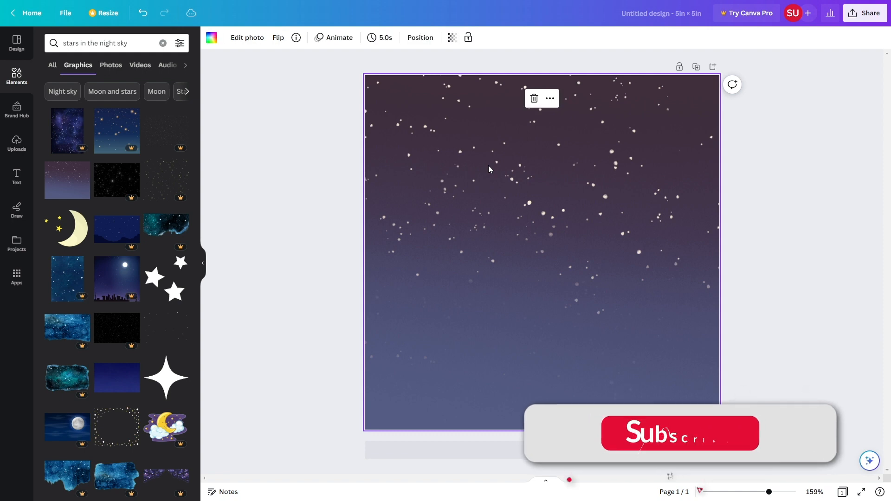
{"action": "right_click", "coordinate": [541, 141]}
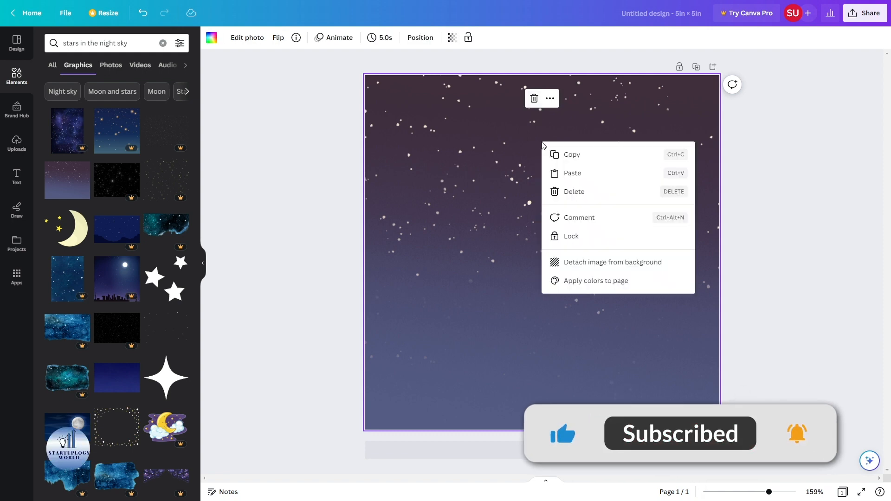
{"action": "left_click", "coordinate": [580, 246]}
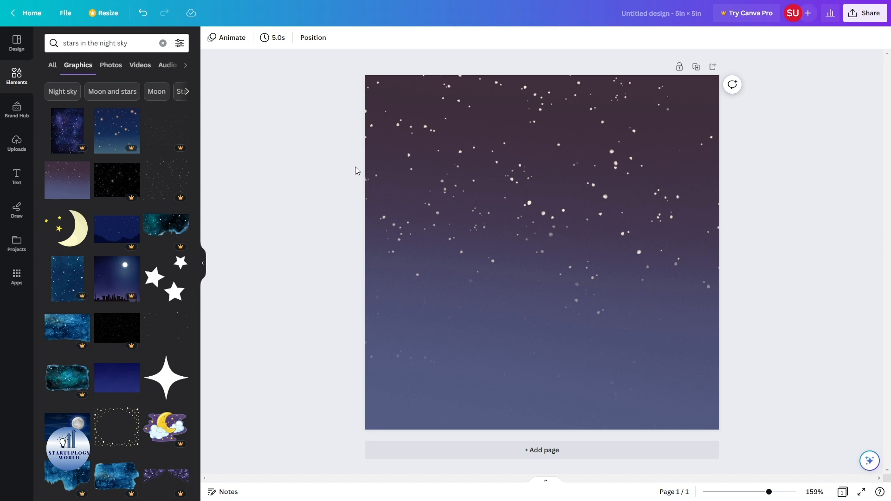
- Search the graphics for "boy" and place the standing boy in the pink jacket on the left side of the page
{"action": "left_click_drag", "start_coordinate": [144, 44], "coordinate": [65, 46]}
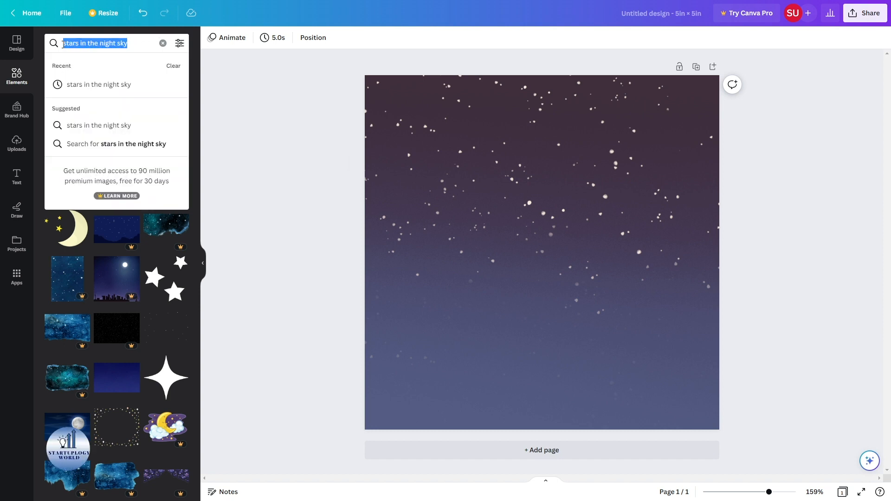
{"action": "type", "text": "boy"}
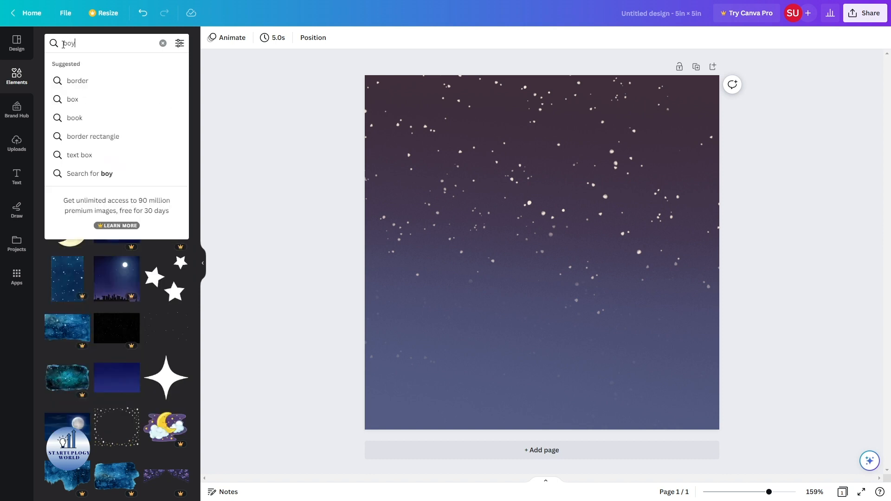
{"action": "left_click", "coordinate": [104, 80]}
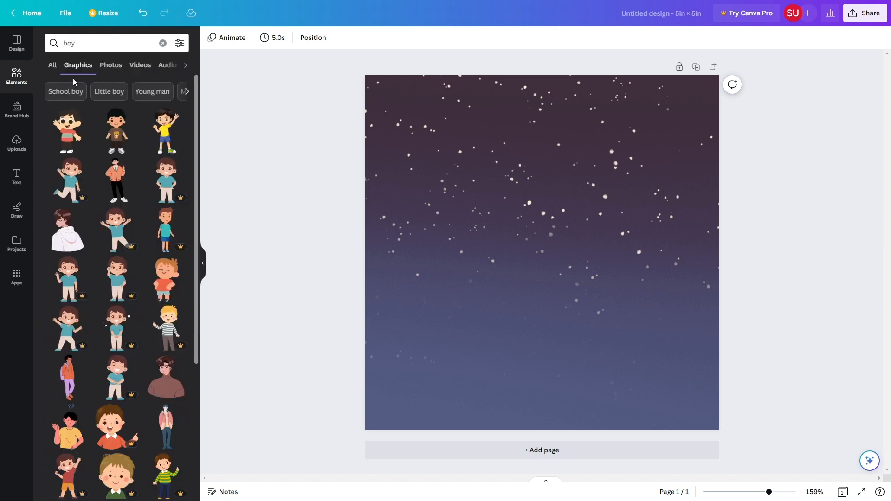
{"action": "left_click_drag", "start_coordinate": [196, 108], "coordinate": [432, 245]}
- Search the graphics for "dog" and place the standing brown-and-white dog with the curled tail in front of the boy, near the page's lower edge
{"action": "left_click", "coordinate": [102, 43]}
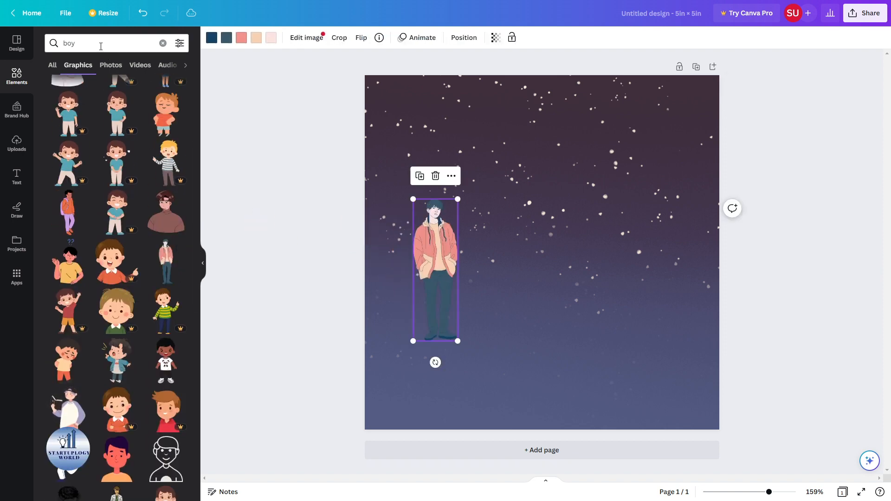
{"action": "type", "text": "d"}
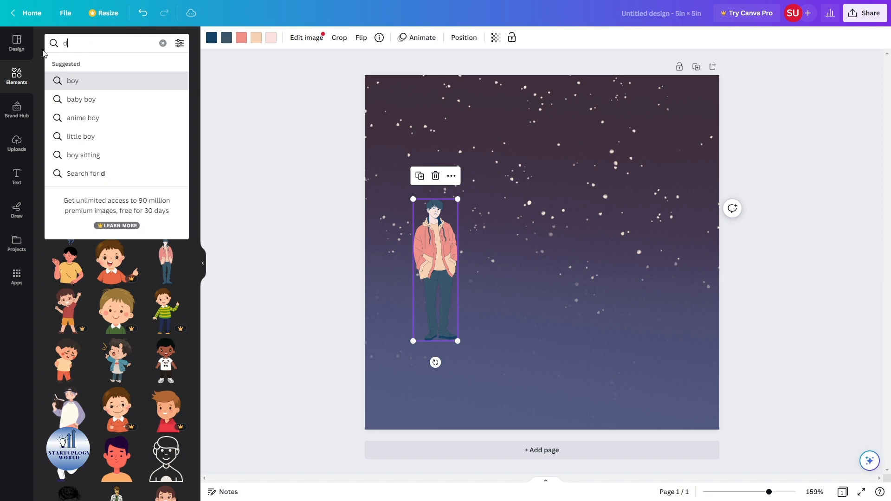
{"action": "type", "text": "og"}
{"action": "key", "text": "Return"}
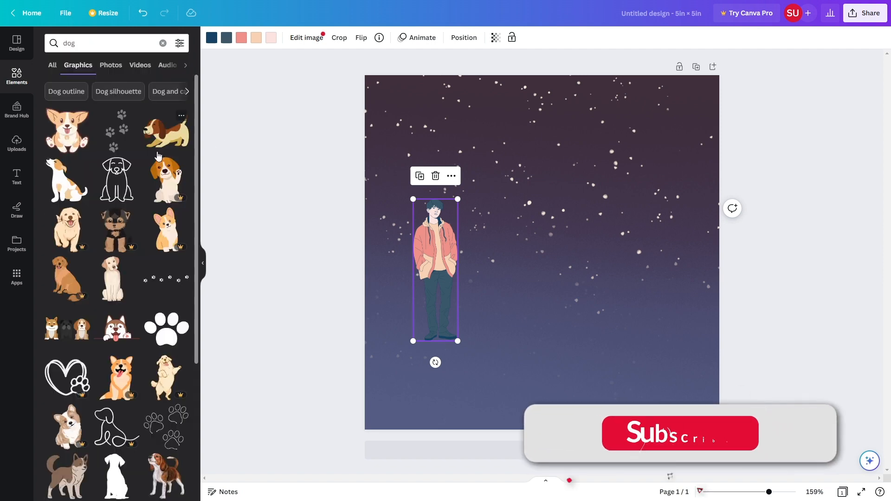
{"action": "scroll", "coordinate": [139, 157], "scroll_direction": "down", "scroll_amount": 3}
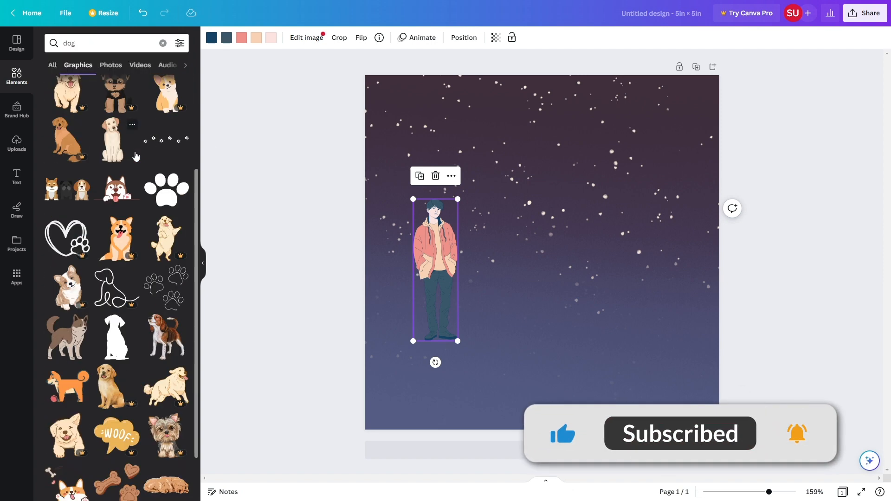
{"action": "left_click_drag", "start_coordinate": [162, 339], "coordinate": [492, 335]}
{"action": "key", "text": "Delete"}
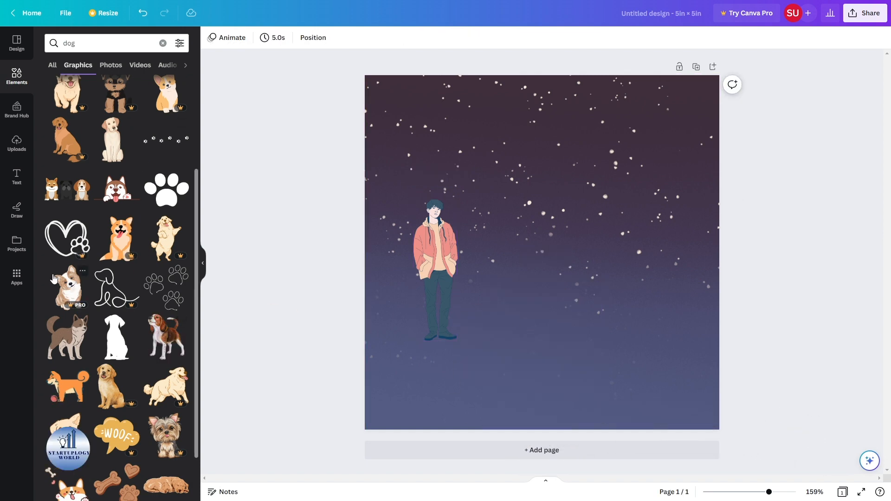
{"action": "left_click_drag", "start_coordinate": [67, 336], "coordinate": [478, 289]}
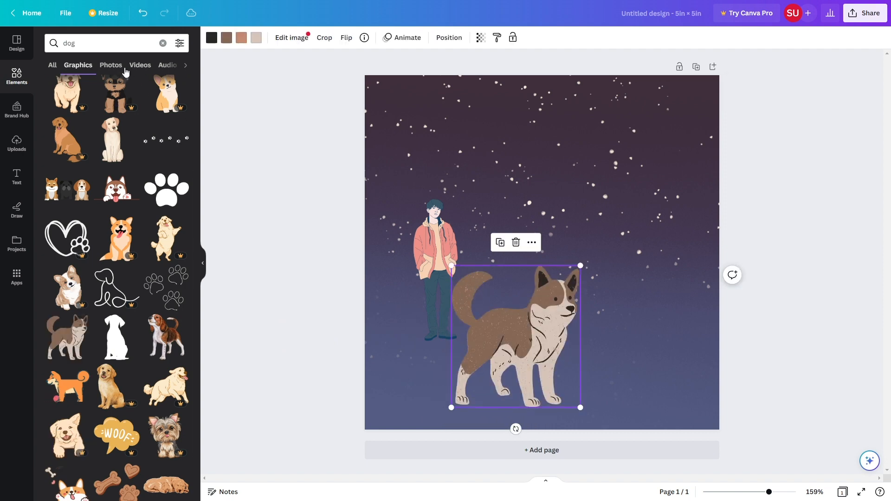
- Search the graphics for "tree" and place the bright green tree with the branching brown trunk on the right side of the page
{"action": "left_click", "coordinate": [48, 50]}
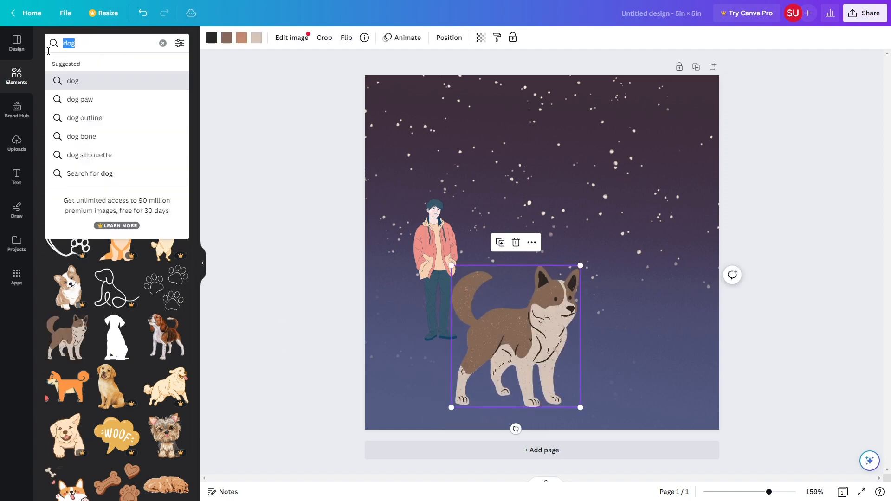
{"action": "type", "text": "tree"}
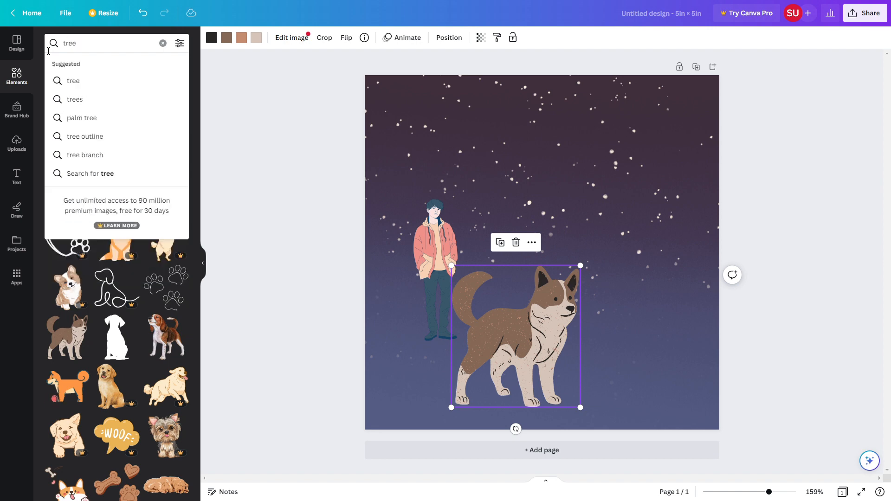
{"action": "key", "text": "Return"}
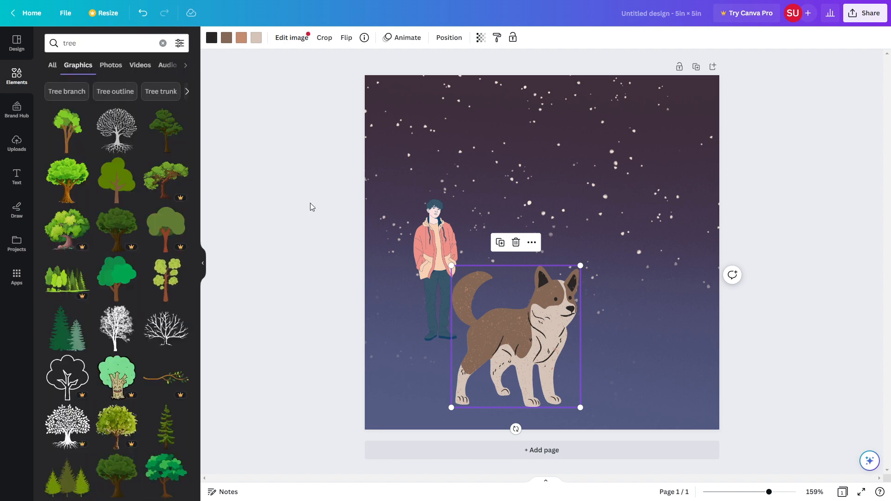
{"action": "scroll", "coordinate": [196, 300], "scroll_direction": "down", "scroll_amount": 5}
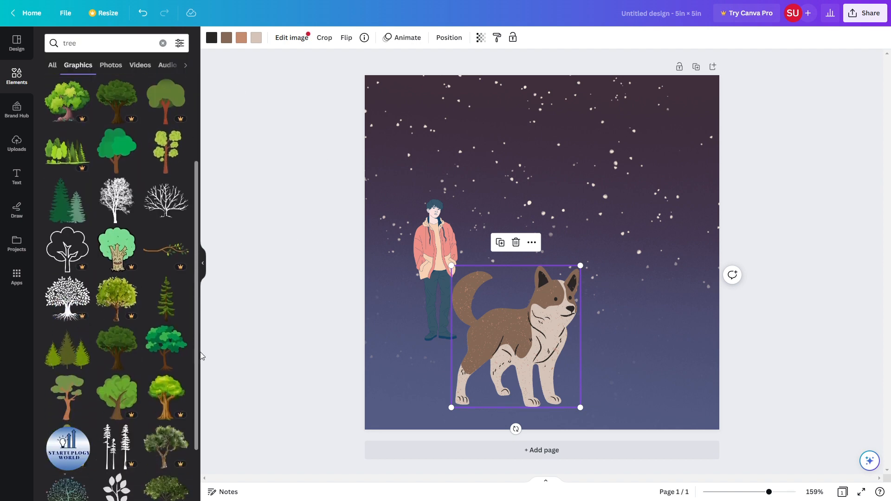
{"action": "scroll", "coordinate": [139, 385], "scroll_direction": "down", "scroll_amount": 2}
{"action": "left_click_drag", "start_coordinate": [68, 379], "coordinate": [564, 138]}
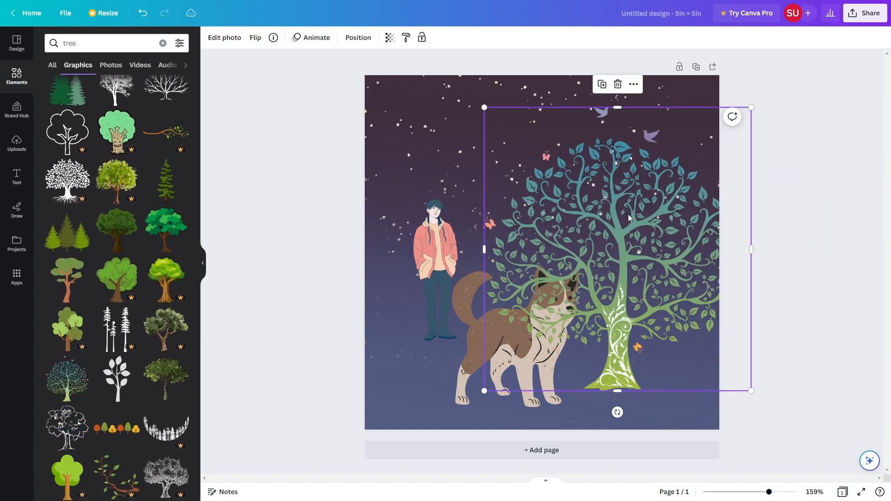
{"action": "key", "text": "Delete"}
{"action": "scroll", "coordinate": [145, 265], "scroll_direction": "up", "scroll_amount": 5}
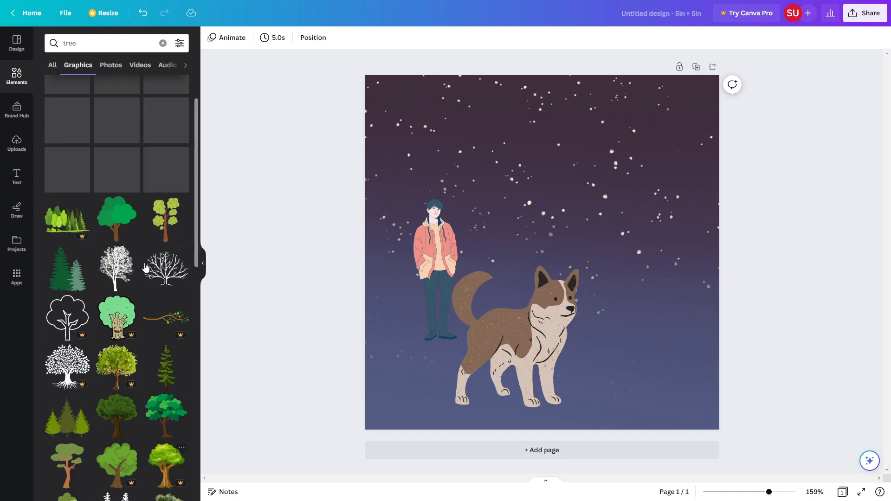
{"action": "left_click_drag", "start_coordinate": [66, 111], "coordinate": [599, 177]}
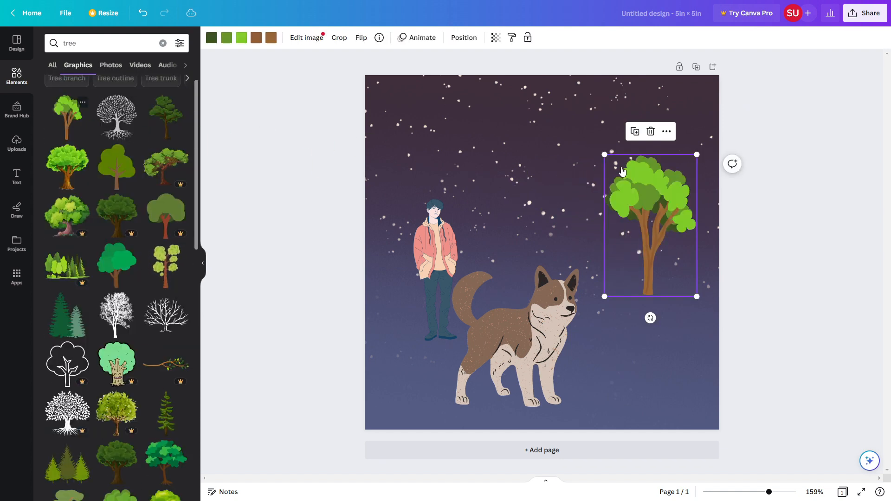
{"action": "left_click", "coordinate": [235, 163]}
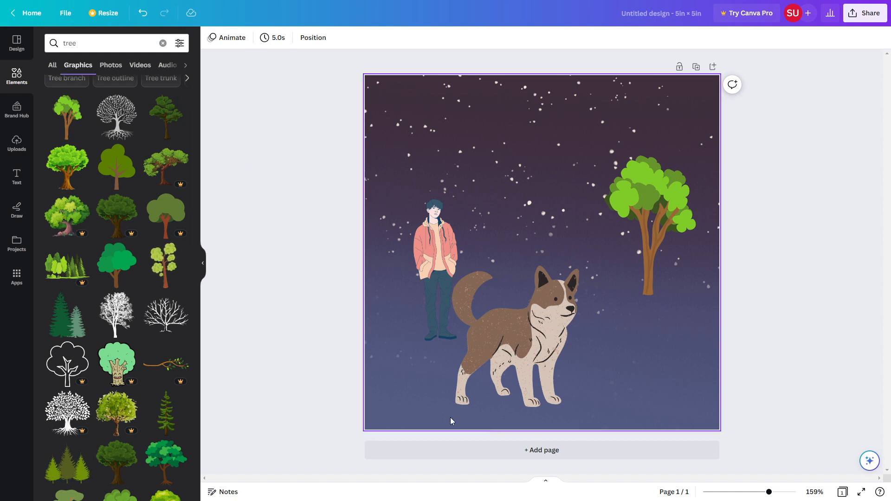
- Search the graphics for "grass", place the light green grass strip above the boy, and collapse the element library
{"action": "left_click", "coordinate": [74, 43]}
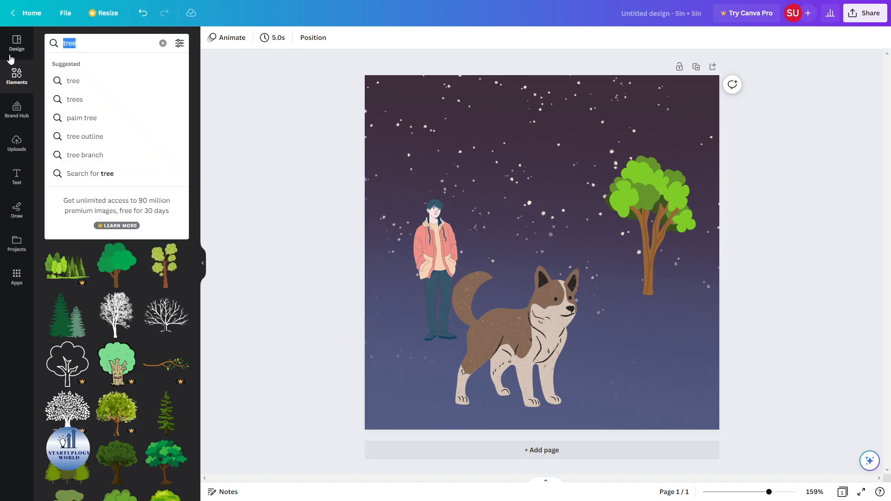
{"action": "type", "text": "grass"}
{"action": "left_click", "coordinate": [73, 82]}
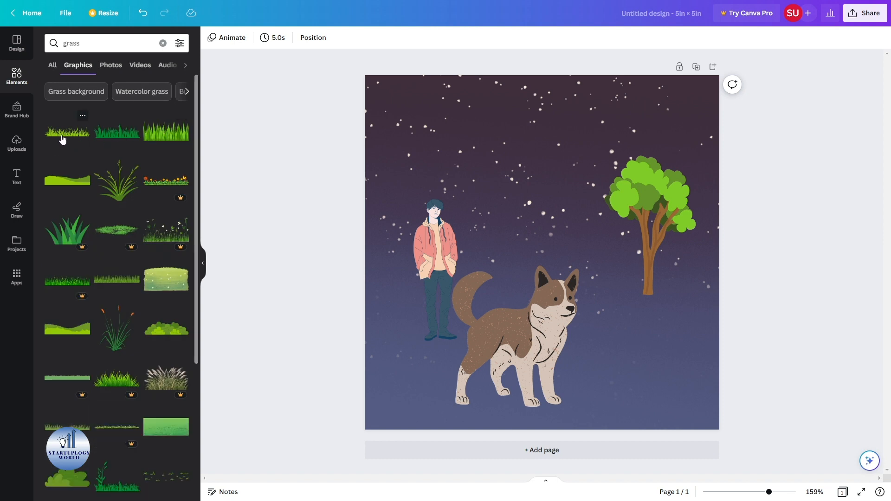
{"action": "left_click_drag", "start_coordinate": [63, 139], "coordinate": [291, 184]}
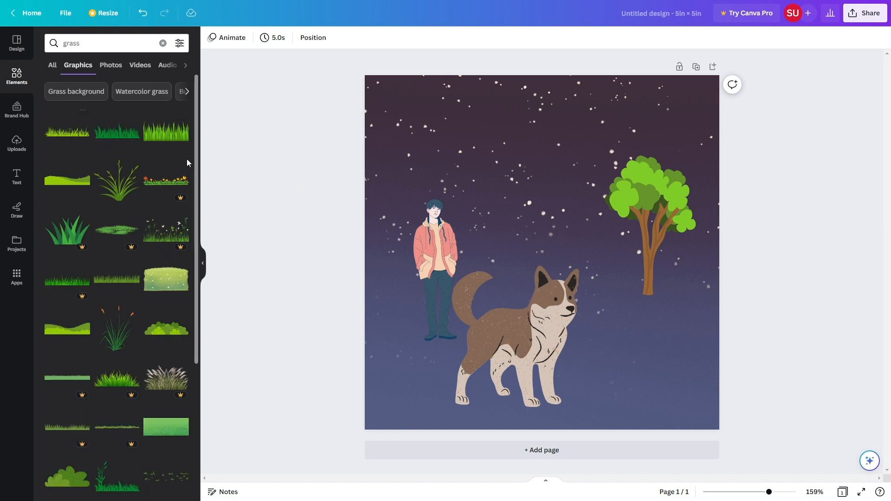
{"action": "left_click_drag", "start_coordinate": [73, 136], "coordinate": [425, 133]}
{"action": "left_click", "coordinate": [298, 148]}
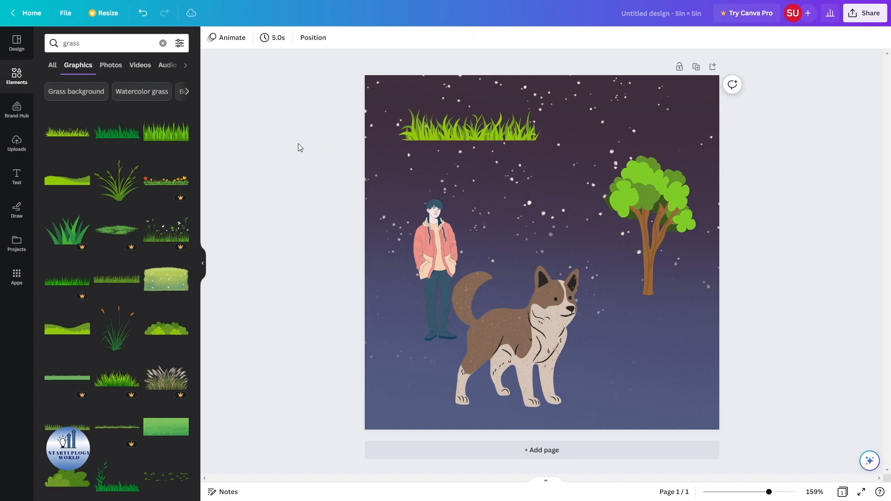
{"action": "left_click", "coordinate": [206, 264]}
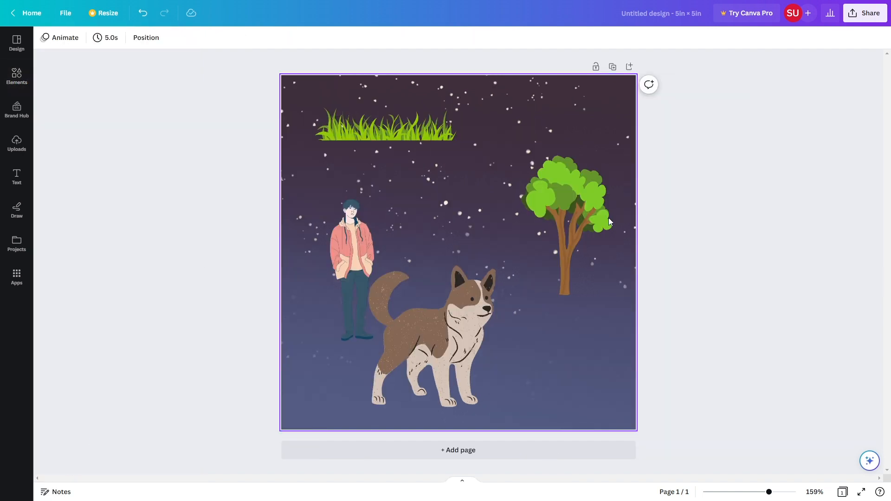
- Move the boy closer to the page's left edge, then shrink the dog and stand it beside the boy's feet
{"action": "left_click_drag", "start_coordinate": [353, 255], "coordinate": [318, 245]}
{"action": "left_click_drag", "start_coordinate": [445, 325], "coordinate": [433, 301]}
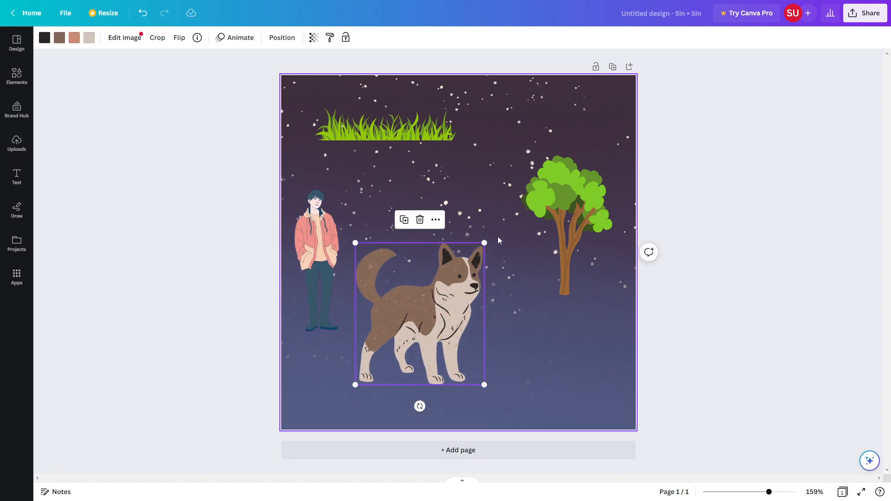
{"action": "left_click_drag", "start_coordinate": [486, 241], "coordinate": [408, 325]}
{"action": "left_click_drag", "start_coordinate": [388, 353], "coordinate": [373, 301]}
- Enlarge the tree to nearly full page height and position it so its crown runs off the right edge
{"action": "left_click", "coordinate": [560, 212]}
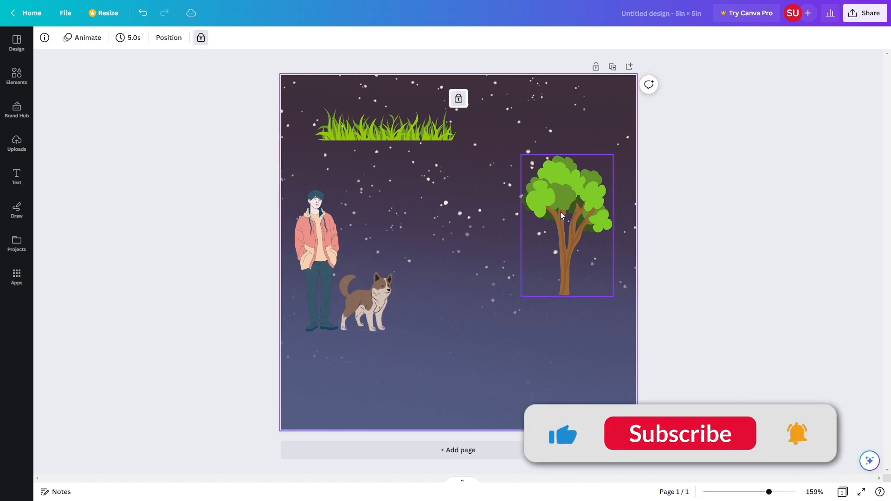
{"action": "left_click_drag", "start_coordinate": [569, 201], "coordinate": [518, 186]}
{"action": "left_click_drag", "start_coordinate": [562, 282], "coordinate": [670, 450]}
{"action": "left_click_drag", "start_coordinate": [541, 249], "coordinate": [480, 187]}
{"action": "left_click_drag", "start_coordinate": [608, 380], "coordinate": [634, 422]}
{"action": "left_click_drag", "start_coordinate": [534, 250], "coordinate": [598, 261]}
{"action": "left_click", "coordinate": [769, 168]}
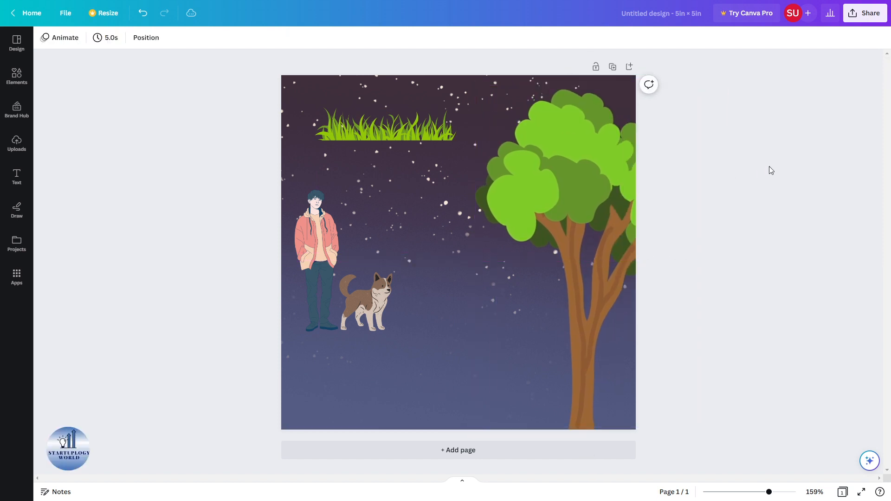
- Duplicate the large tree, enlarge the copy slightly and offset it so the two trees overlap at the right edge
{"action": "left_click", "coordinate": [605, 182]}
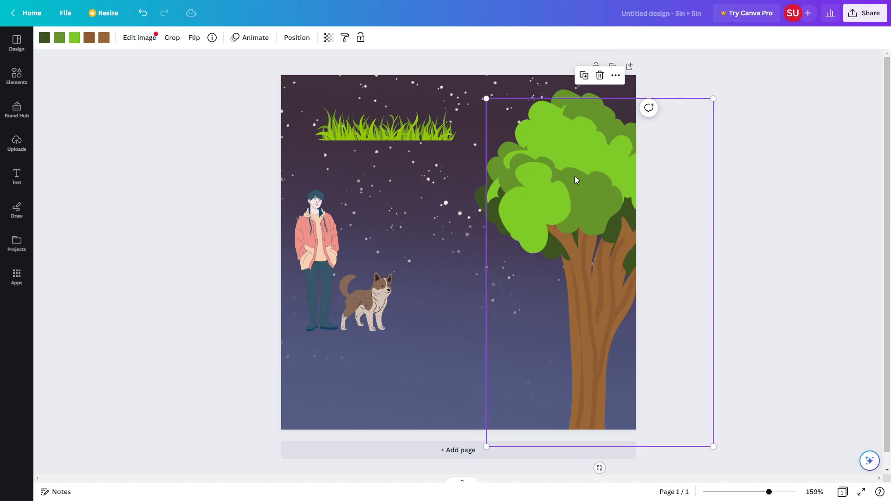
{"action": "left_click_drag", "start_coordinate": [586, 193], "coordinate": [406, 200]}
{"action": "key", "text": "ctrl+d"}
{"action": "left_click_drag", "start_coordinate": [598, 286], "coordinate": [628, 286]}
{"action": "left_click_drag", "start_coordinate": [383, 244], "coordinate": [550, 243]}
{"action": "left_click_drag", "start_coordinate": [686, 88], "coordinate": [709, 74]}
{"action": "left_click_drag", "start_coordinate": [552, 201], "coordinate": [560, 203]}
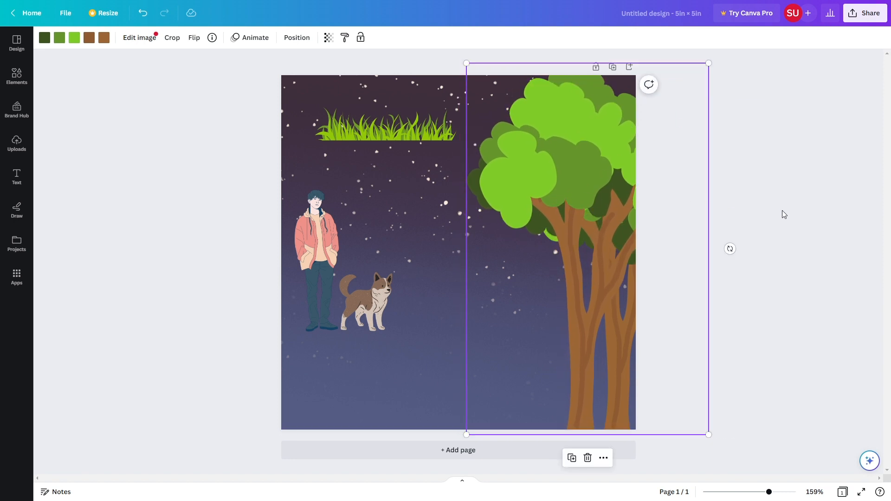
{"action": "left_click", "coordinate": [757, 215]}
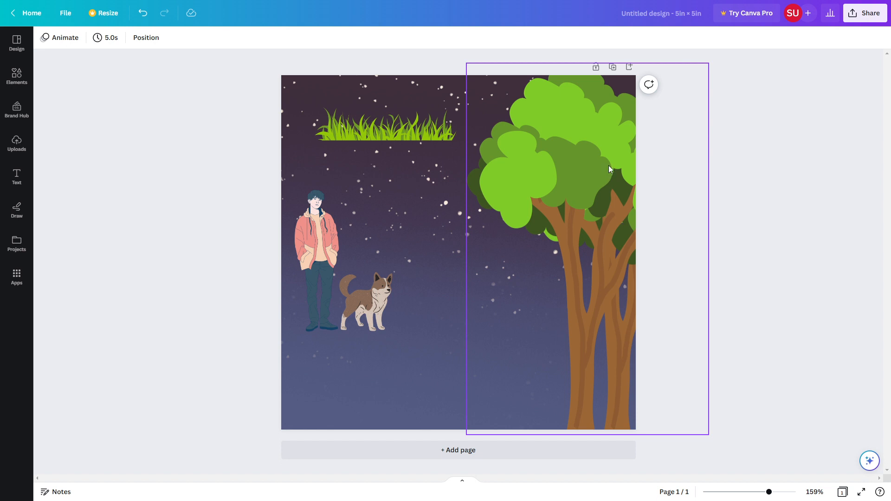
- Select both overlapping trees and lock them in place
{"action": "left_click", "coordinate": [380, 134]}
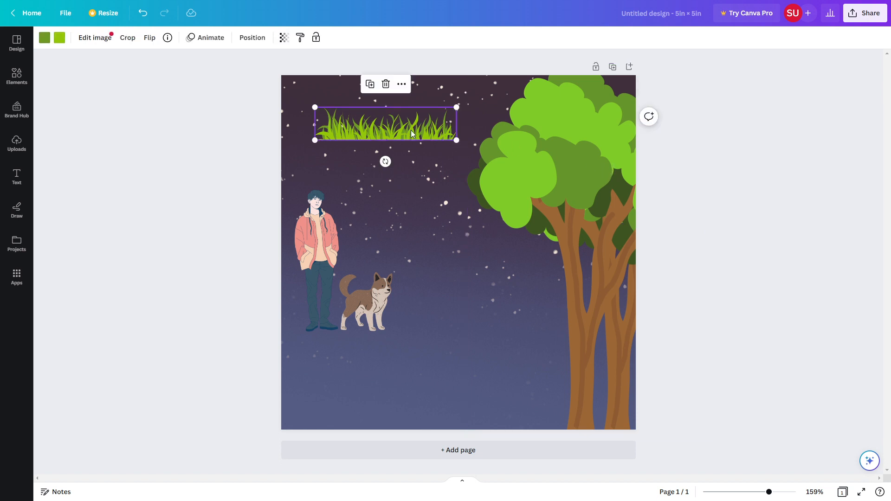
{"action": "left_click", "coordinate": [559, 185]}
{"action": "left_click_drag", "start_coordinate": [784, 177], "coordinate": [570, 257]}
{"action": "right_click", "coordinate": [580, 167]}
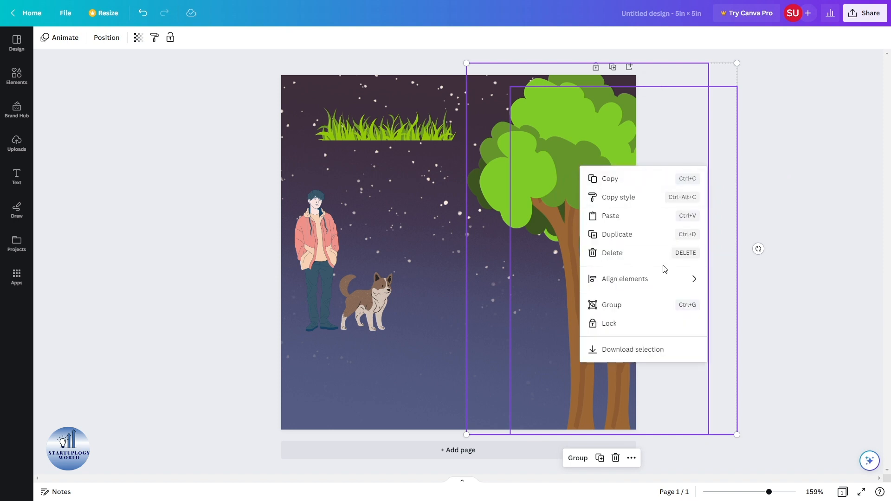
{"action": "left_click", "coordinate": [636, 323]}
{"action": "left_click", "coordinate": [797, 203]}
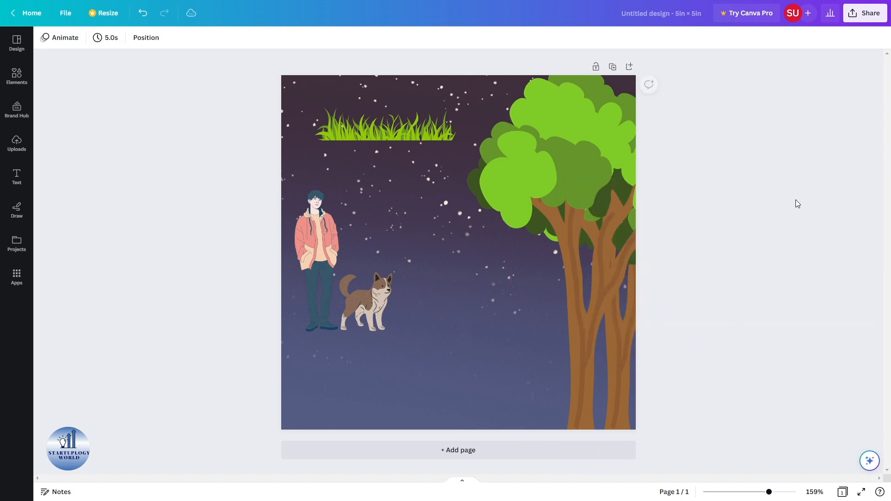
- Shrink the grass strip into the page's lower-left corner and add an overlapping copy of it
{"action": "left_click_drag", "start_coordinate": [389, 129], "coordinate": [355, 412]}
{"action": "left_click_drag", "start_coordinate": [424, 397], "coordinate": [316, 422]}
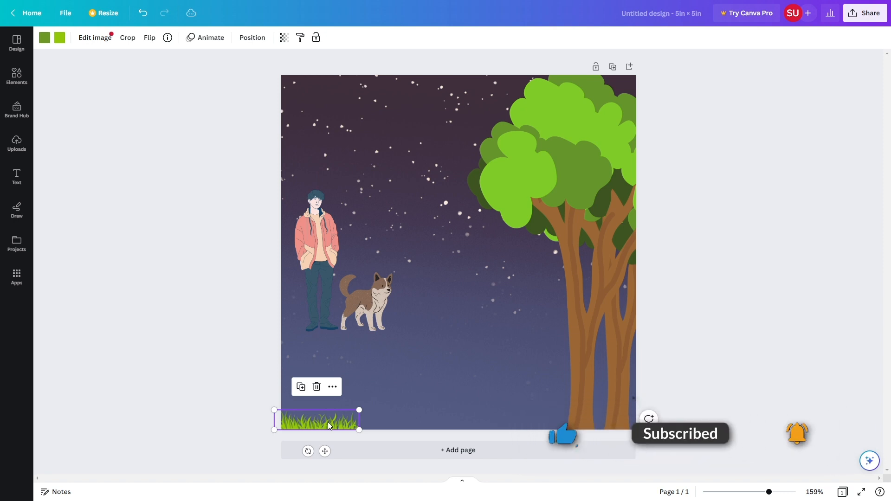
{"action": "left_click_drag", "start_coordinate": [304, 425], "coordinate": [330, 427]}
- Copy the overlapping grass pieces and paste them side by side until grass covers the page's whole lower edge
{"action": "left_click", "coordinate": [250, 413]}
{"action": "right_click", "coordinate": [305, 421]}
{"action": "mouse_move", "coordinate": [305, 422]}
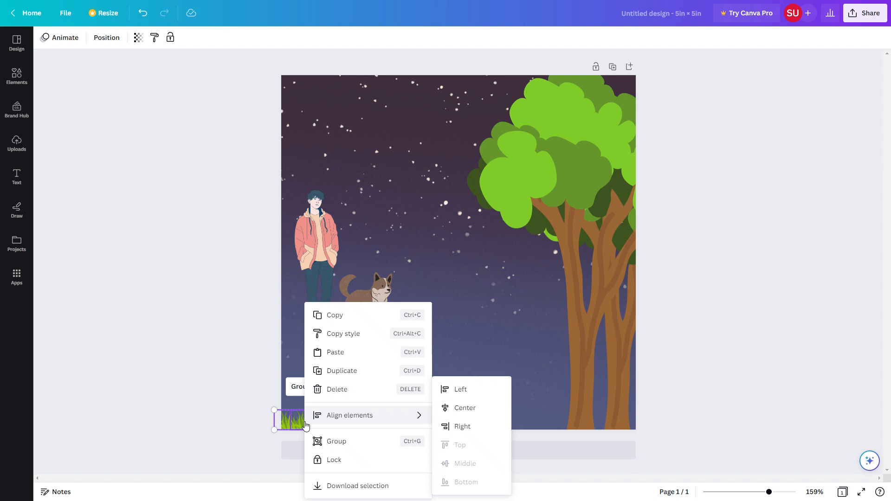
{"action": "left_click", "coordinate": [337, 317]}
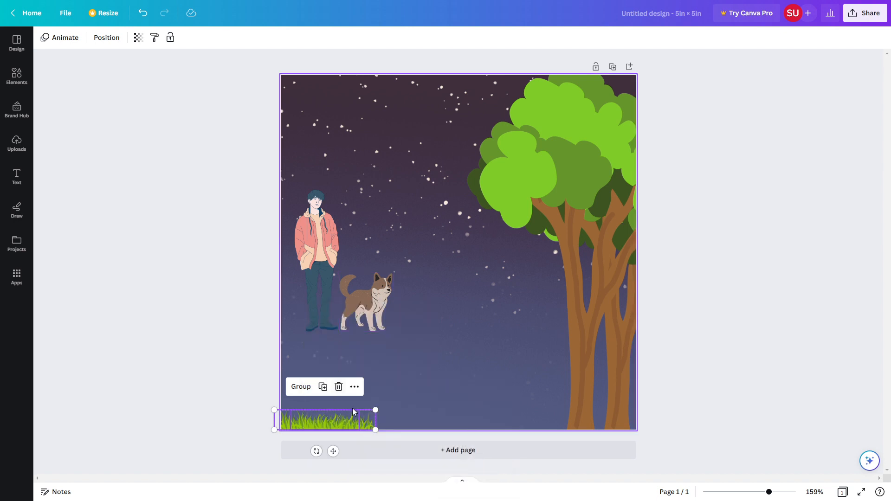
{"action": "key", "text": "ctrl+v"}
{"action": "mouse_move", "coordinate": [329, 428]}
{"action": "left_mouse_down"}
{"action": "mouse_move", "coordinate": [387, 419]}
{"action": "mouse_move", "coordinate": [312, 428]}
{"action": "left_mouse_up"}
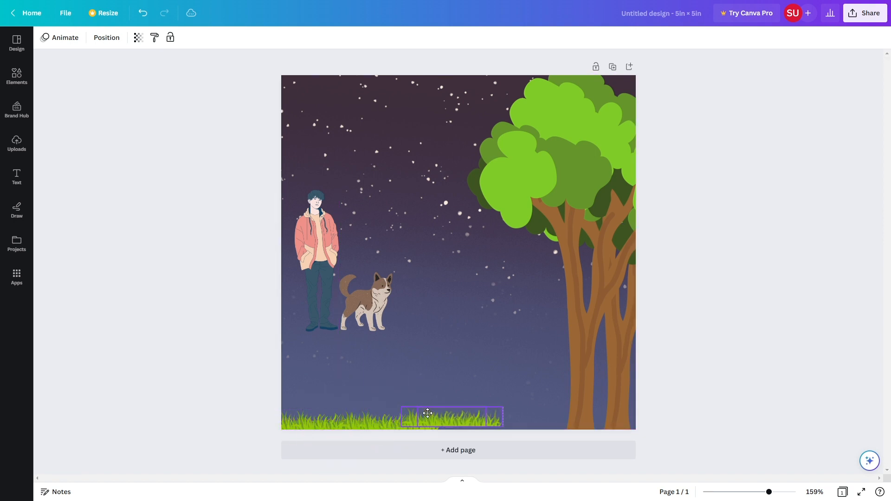
{"action": "left_click_drag", "start_coordinate": [409, 425], "coordinate": [474, 425]}
{"action": "left_click", "coordinate": [332, 427]}
{"action": "left_click_drag", "start_coordinate": [331, 427], "coordinate": [604, 420]}
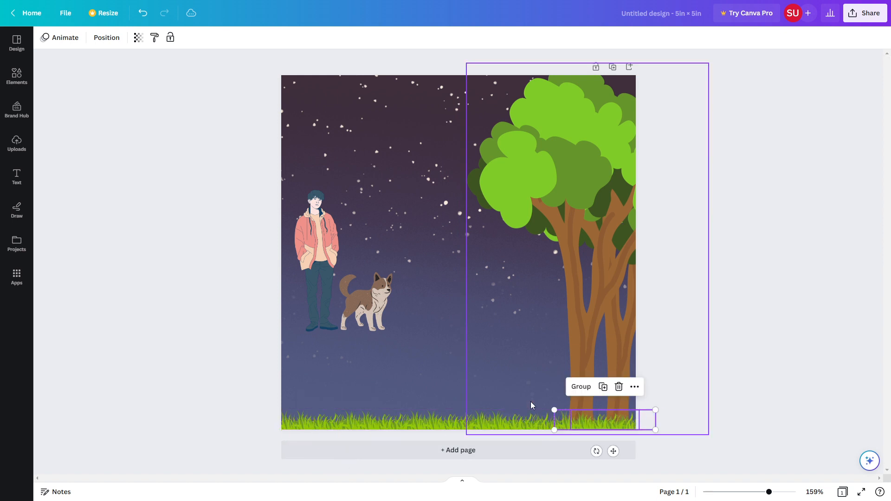
{"action": "left_click", "coordinate": [186, 313]}
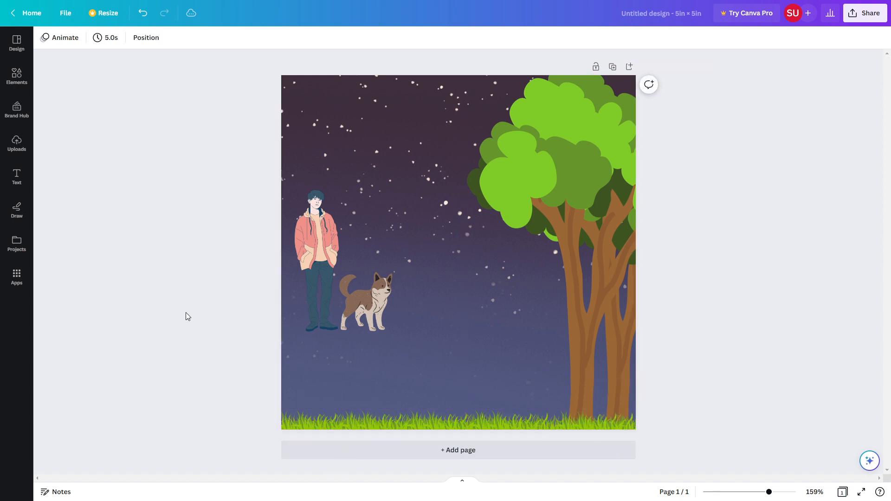
- Enlarge the boy and stand him on the grass at the left side of the page
{"action": "left_click", "coordinate": [325, 259]}
{"action": "left_click_drag", "start_coordinate": [324, 259], "coordinate": [335, 351]}
{"action": "left_click_drag", "start_coordinate": [357, 284], "coordinate": [434, 226]}
{"action": "left_click_drag", "start_coordinate": [381, 210], "coordinate": [439, 183]}
{"action": "left_click_drag", "start_coordinate": [353, 228], "coordinate": [340, 227]}
{"action": "left_click", "coordinate": [261, 245]}
- Move the dog down onto the grass beside the boy and enlarge it slightly
{"action": "left_click", "coordinate": [372, 304]}
{"action": "left_click_drag", "start_coordinate": [372, 304], "coordinate": [415, 382]}
{"action": "left_click_drag", "start_coordinate": [436, 351], "coordinate": [465, 320]}
{"action": "left_click_drag", "start_coordinate": [425, 359], "coordinate": [421, 371]}
{"action": "left_click", "coordinate": [252, 278]}
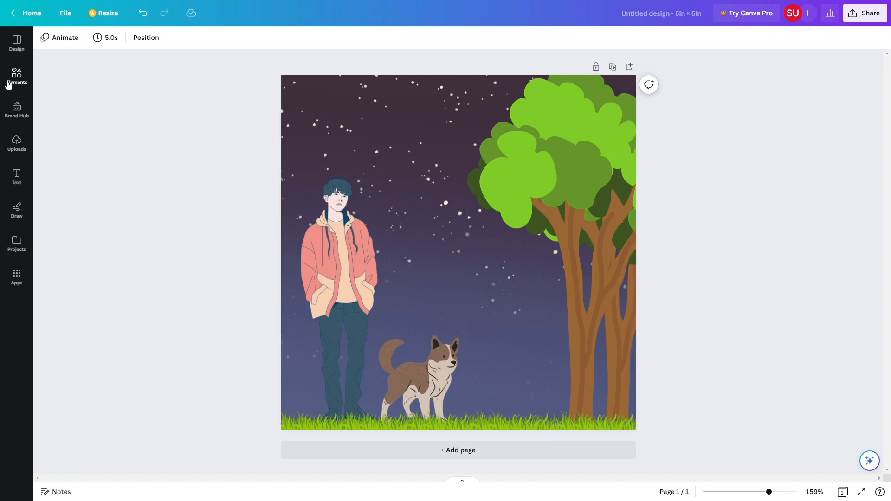
- Search the elements for "moon" and show all the graphics results
{"action": "left_click", "coordinate": [10, 83]}
{"action": "left_click", "coordinate": [52, 65]}
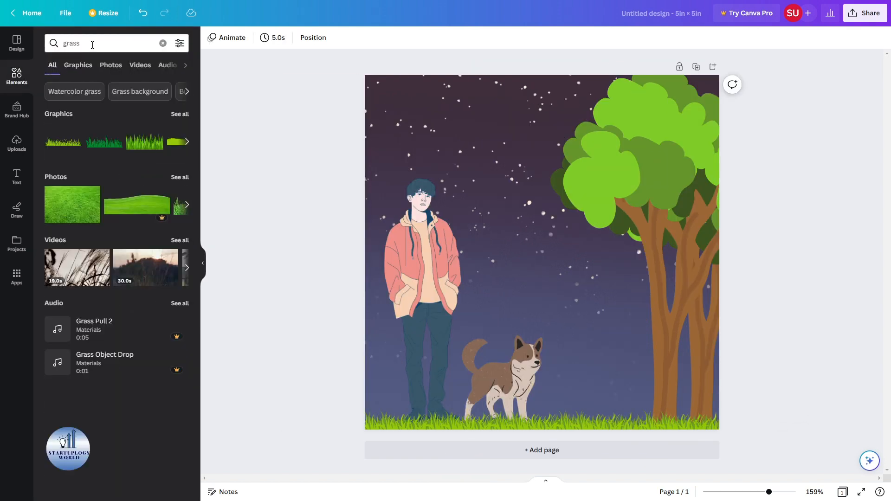
{"action": "left_click", "coordinate": [48, 47]}
{"action": "key", "text": "BackSpace"}
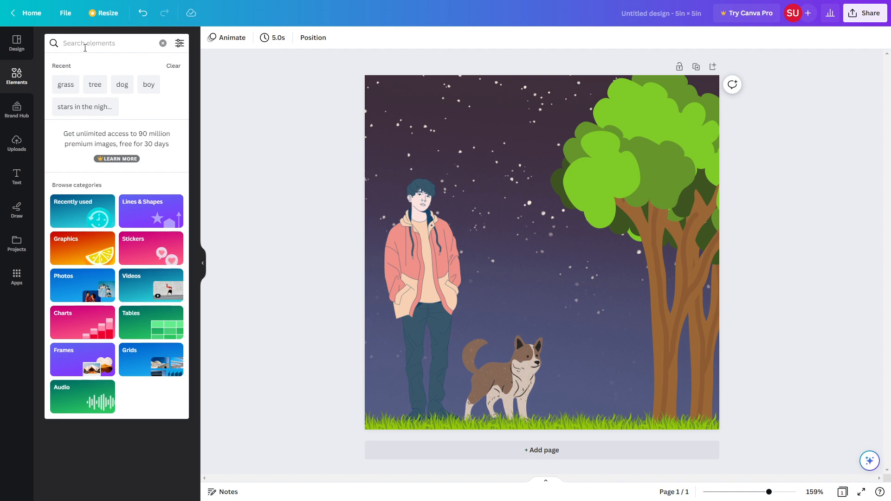
{"action": "key", "text": "Escape"}
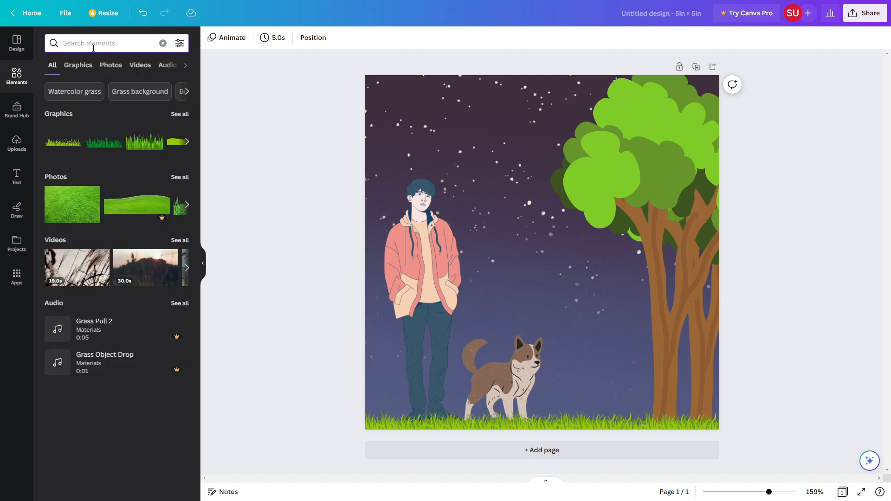
{"action": "type", "text": "mo"}
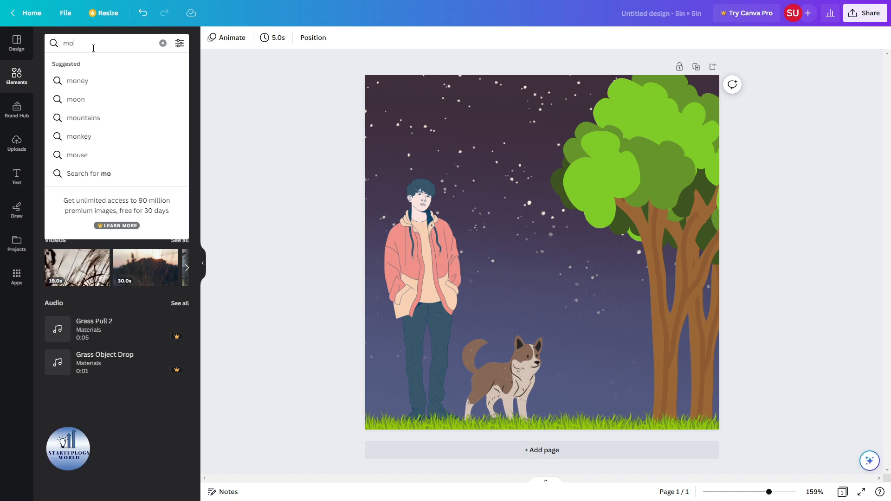
{"action": "type", "text": "on"}
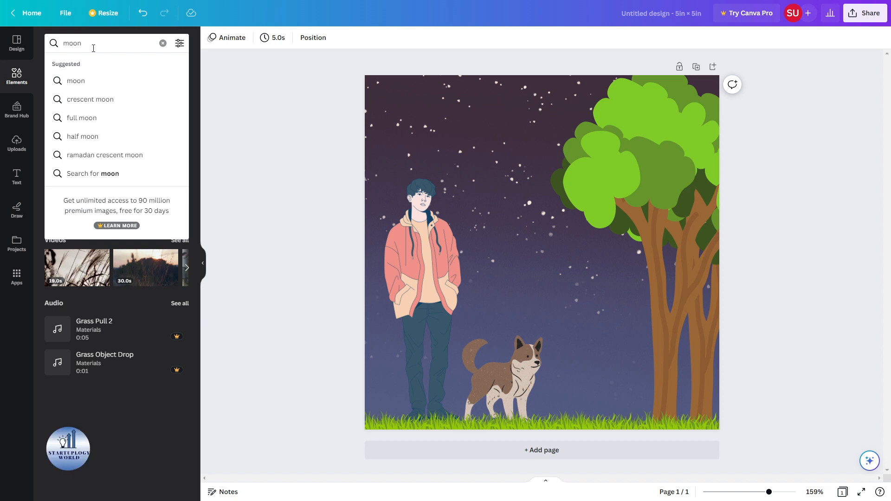
{"action": "key", "text": "Return"}
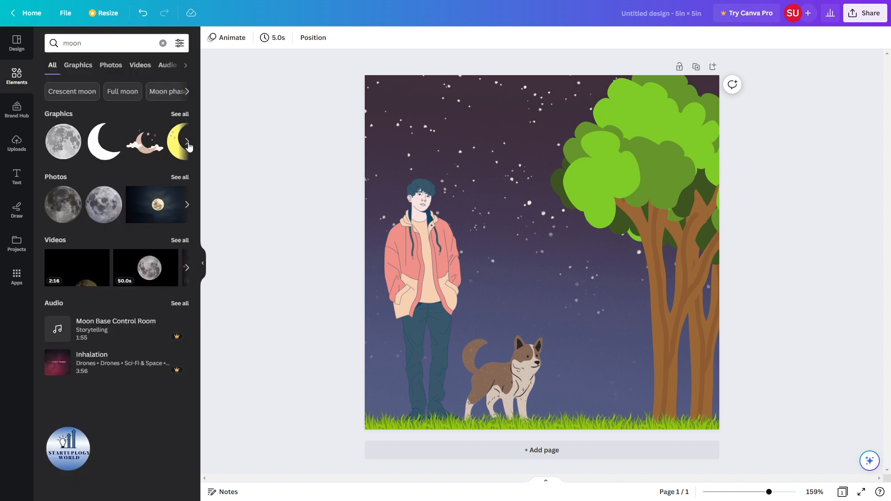
{"action": "left_click", "coordinate": [179, 115]}
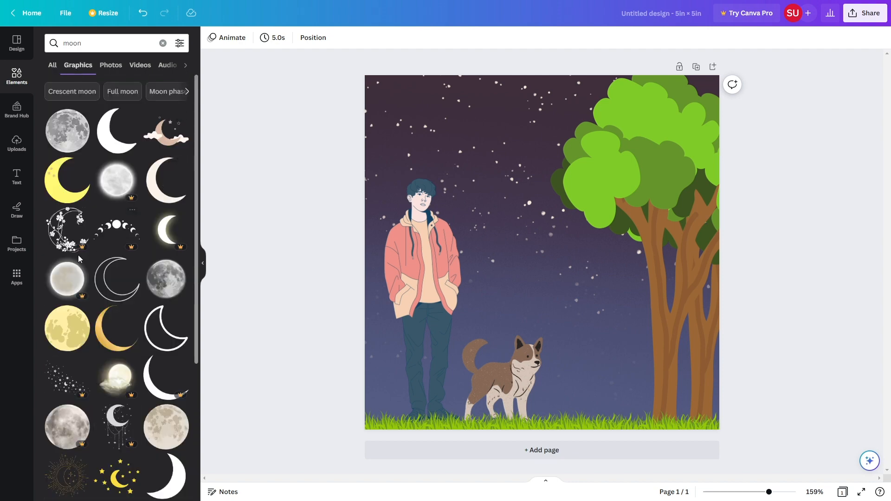
{"action": "left_click", "coordinate": [149, 291]}
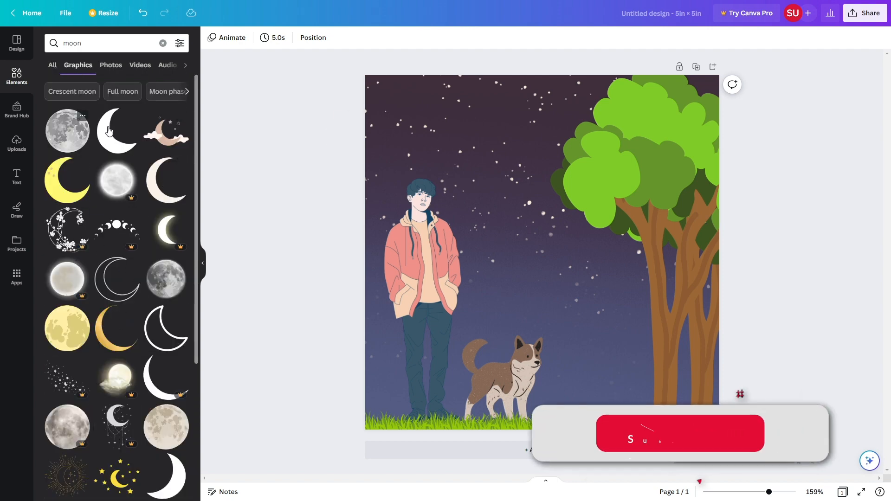
{"action": "left_click_drag", "start_coordinate": [569, 106], "coordinate": [486, 196]}
{"action": "left_click_drag", "start_coordinate": [460, 223], "coordinate": [469, 104]}
{"action": "key", "text": "Escape"}
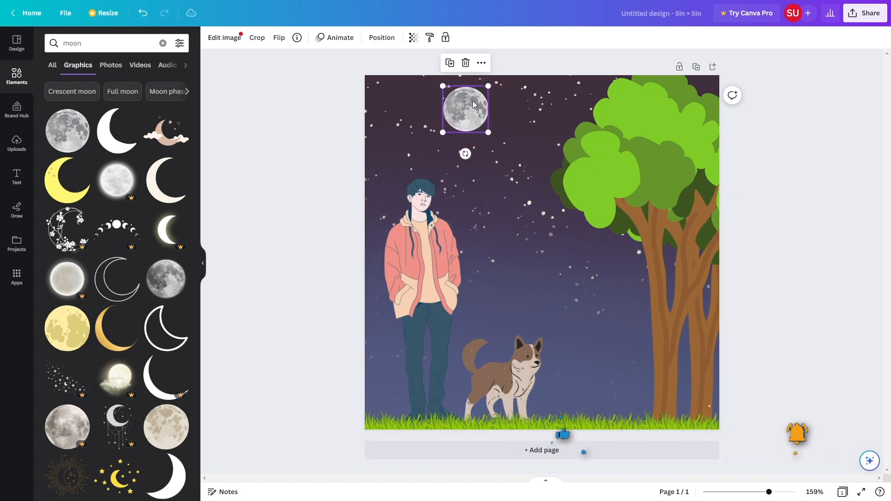
- Place the plain white crescent moon in the sky above the boy, shrink it and tilt it slightly counterclockwise
{"action": "scroll", "coordinate": [148, 263], "scroll_direction": "down", "scroll_amount": 2}
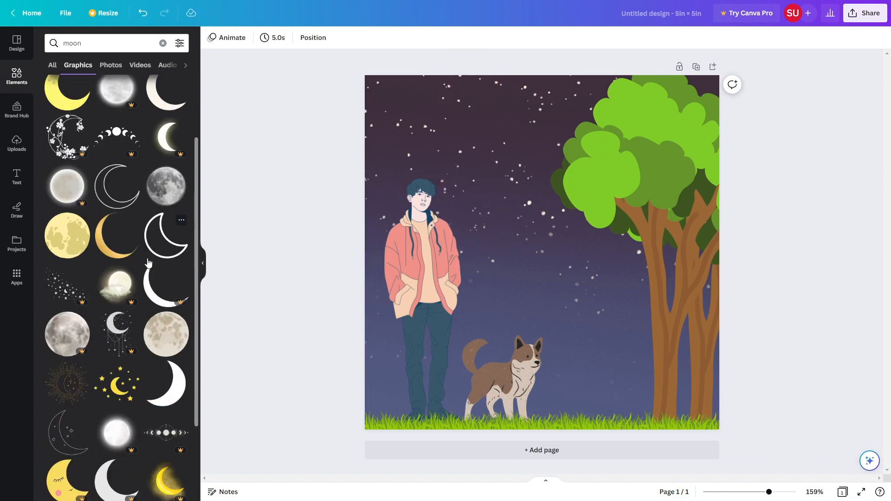
{"action": "scroll", "coordinate": [148, 263], "scroll_direction": "up", "scroll_amount": 2}
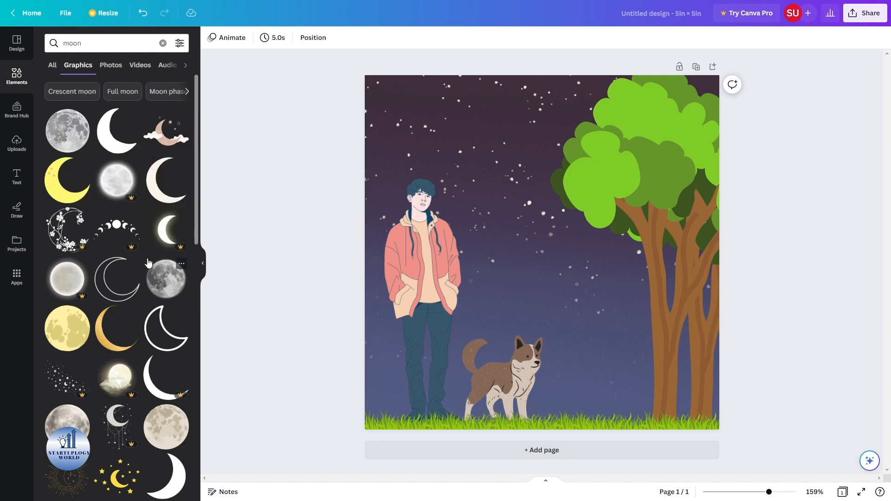
{"action": "left_click_drag", "start_coordinate": [107, 140], "coordinate": [447, 181]}
{"action": "left_click_drag", "start_coordinate": [537, 84], "coordinate": [478, 149]}
{"action": "left_click_drag", "start_coordinate": [424, 177], "coordinate": [440, 112]}
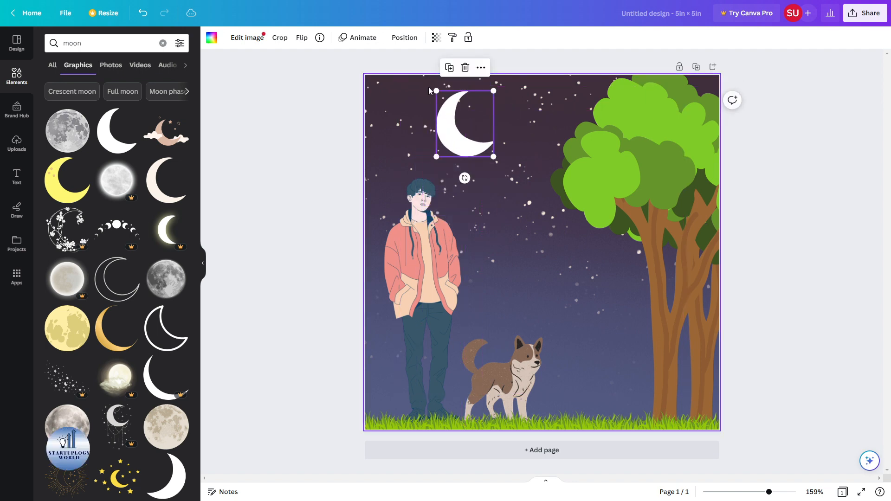
{"action": "left_click_drag", "start_coordinate": [464, 178], "coordinate": [478, 181]}
{"action": "left_click_drag", "start_coordinate": [476, 89], "coordinate": [471, 103]}
{"action": "left_click_drag", "start_coordinate": [442, 142], "coordinate": [444, 127]}
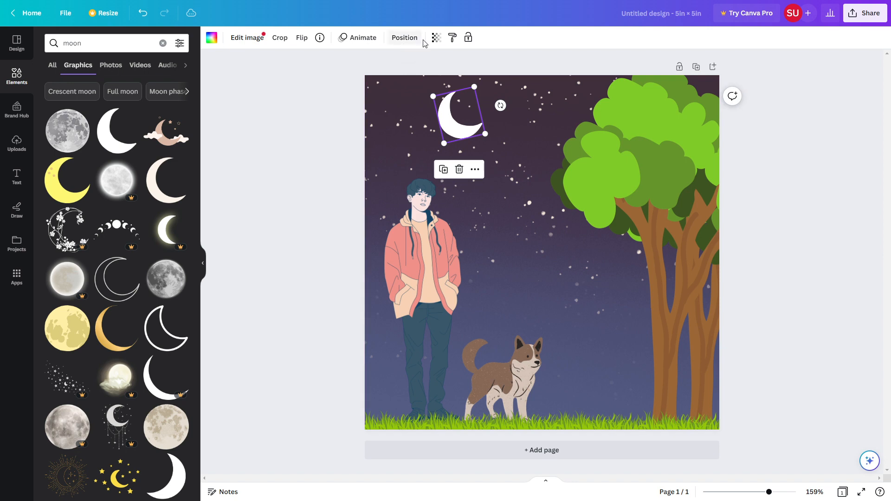
- Set the crescent moon's transparency to 32 and move it to the page's upper edge above the boy
{"action": "left_click", "coordinate": [435, 38]}
{"action": "left_click_drag", "start_coordinate": [429, 74], "coordinate": [377, 87]}
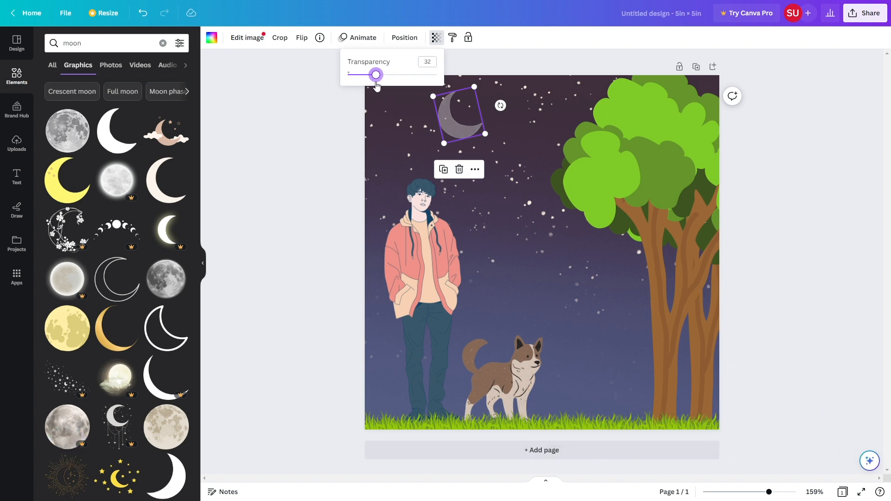
{"action": "left_click", "coordinate": [334, 134]}
{"action": "left_click", "coordinate": [334, 134]}
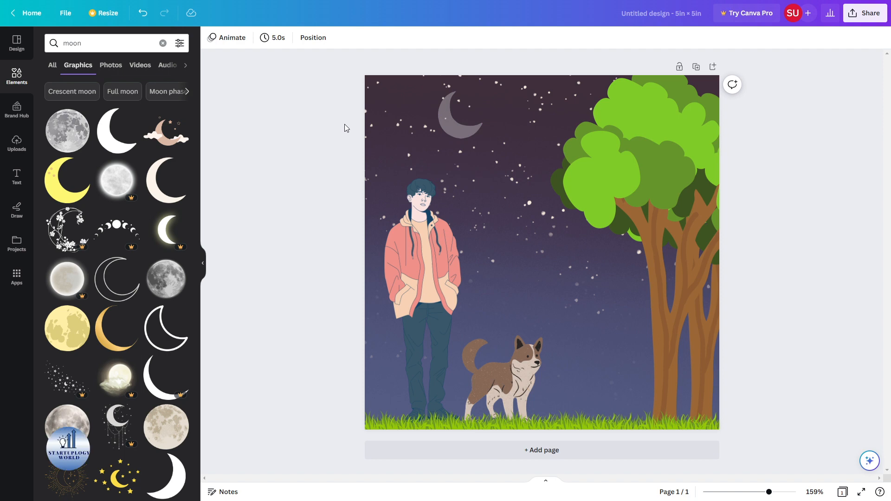
{"action": "left_click_drag", "start_coordinate": [455, 130], "coordinate": [414, 112]}
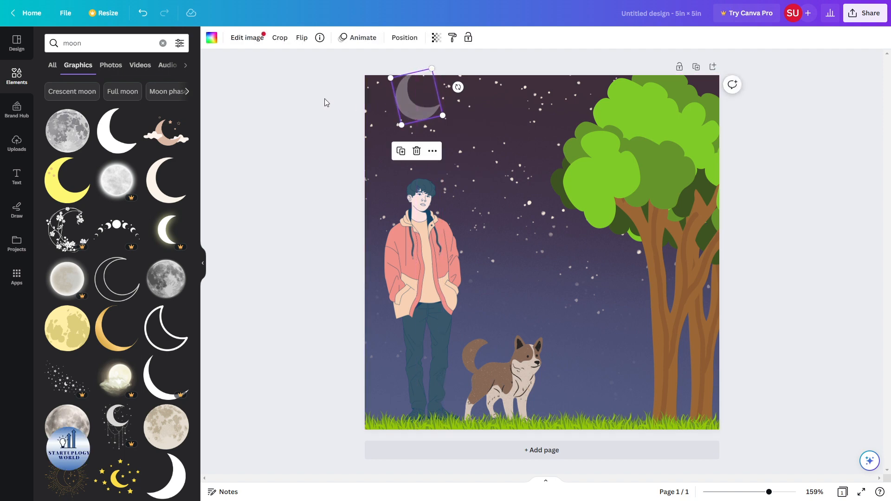
{"action": "left_click", "coordinate": [324, 100]}
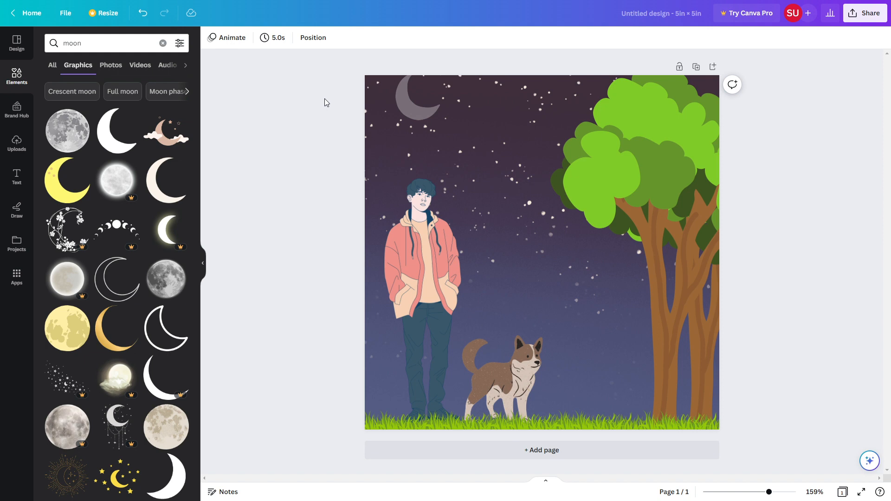
- Add the glowing yellow "Sparkle" text style, shrink it to about size 31.9 and place it over the grass at the tree trunks' base
{"action": "left_click", "coordinate": [16, 176]}
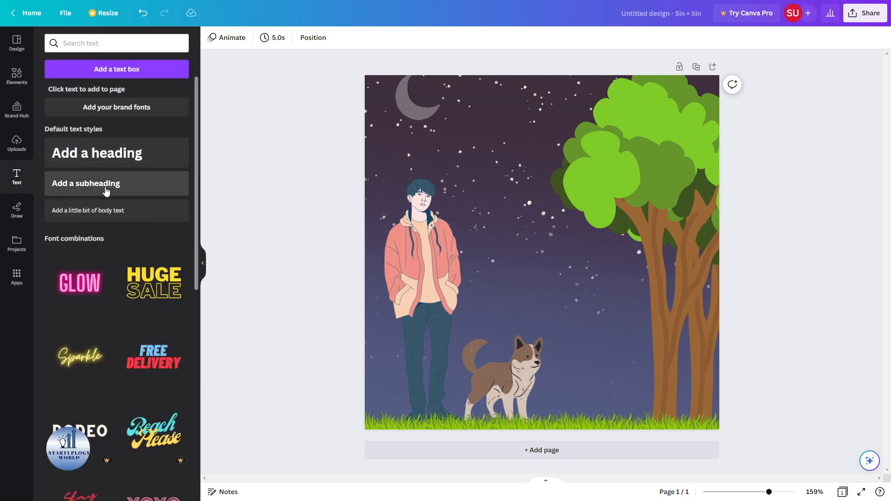
{"action": "left_click_drag", "start_coordinate": [82, 367], "coordinate": [604, 381]}
{"action": "left_click_drag", "start_coordinate": [679, 337], "coordinate": [674, 298]}
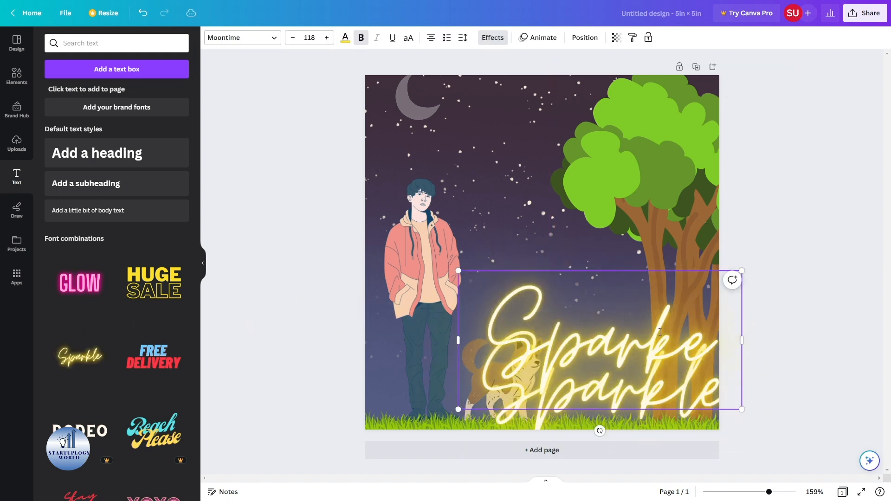
{"action": "left_click", "coordinate": [722, 323]}
{"action": "left_click", "coordinate": [701, 355]}
{"action": "left_click_drag", "start_coordinate": [746, 316], "coordinate": [672, 416]}
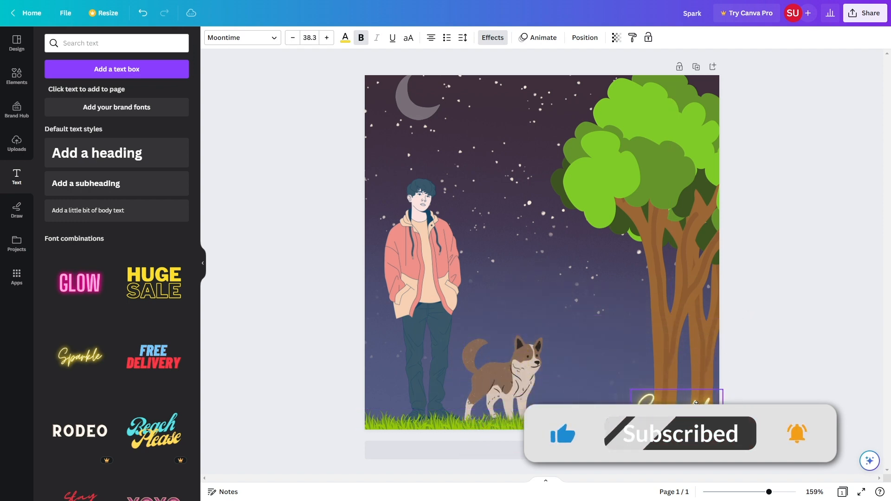
{"action": "left_click_drag", "start_coordinate": [617, 395], "coordinate": [635, 398]}
- Replace the wording of the glowing text with "Startup"
{"action": "double_click", "coordinate": [683, 415]}
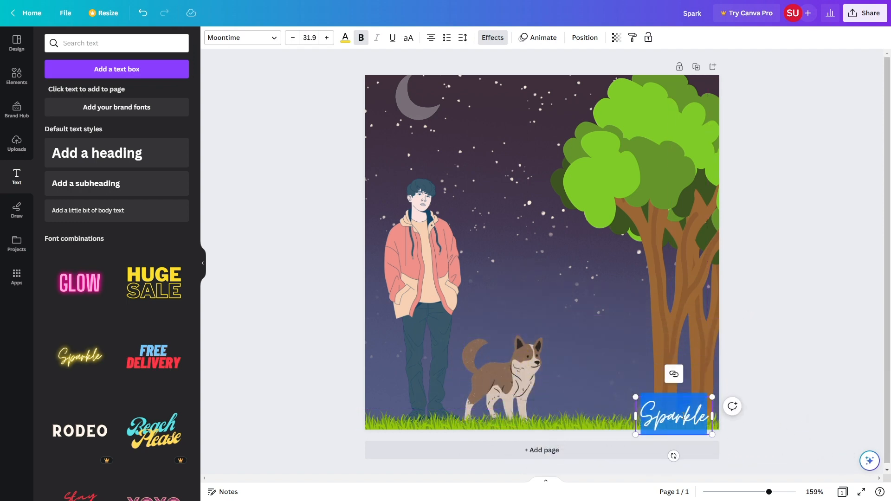
{"action": "type", "text": "Startup"}
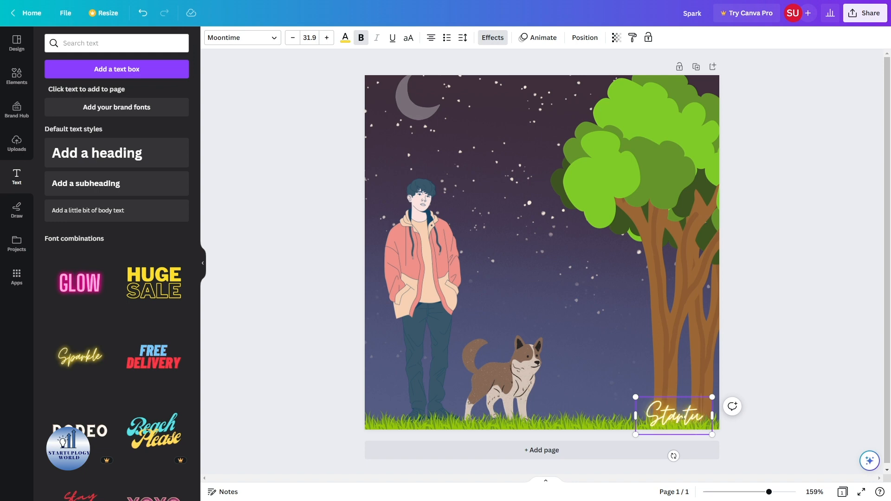
{"action": "left_click", "coordinate": [743, 333]}
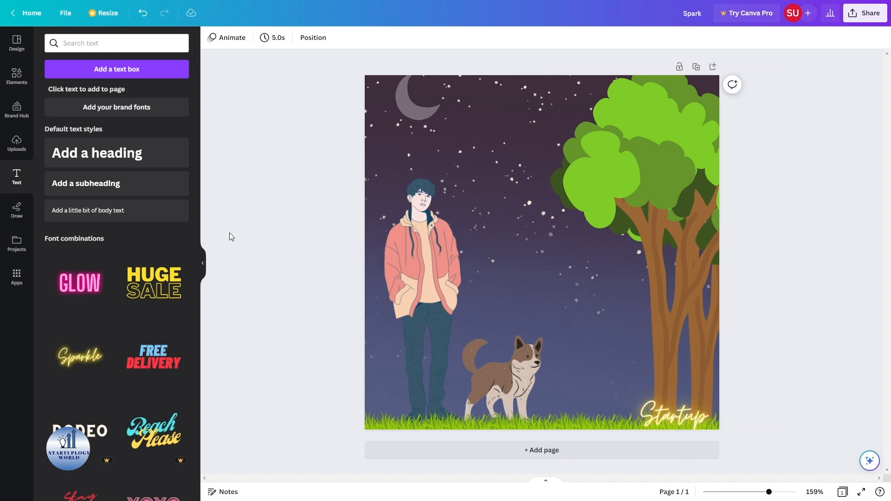
- Collapse the side panel, select every element on the page and group them
{"action": "left_click", "coordinate": [203, 269]}
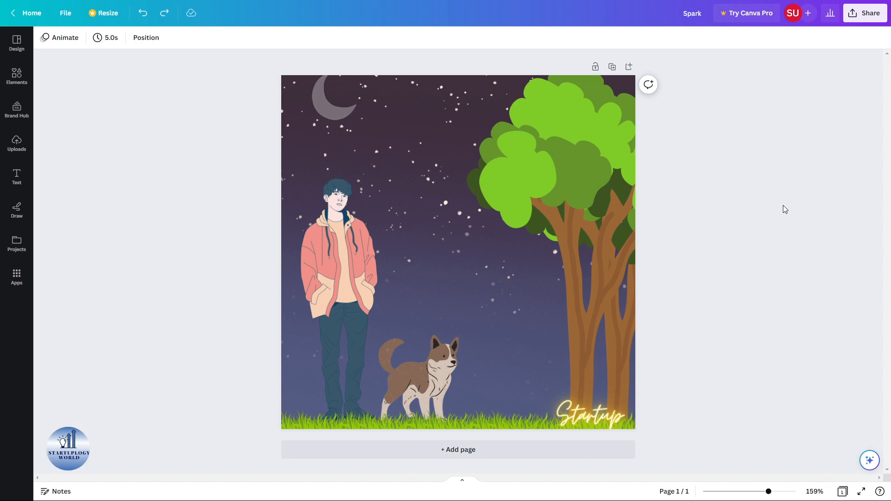
{"action": "key", "text": "ctrl+a"}
{"action": "right_click", "coordinate": [499, 230]}
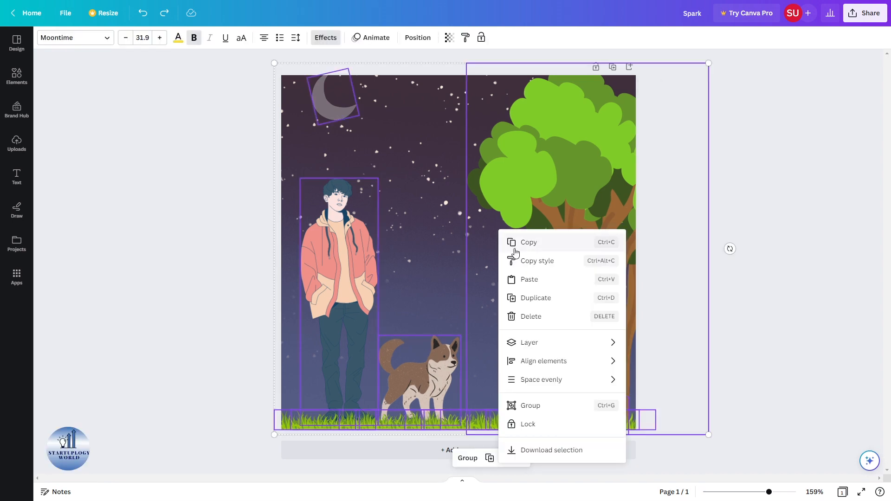
{"action": "left_click", "coordinate": [557, 405]}
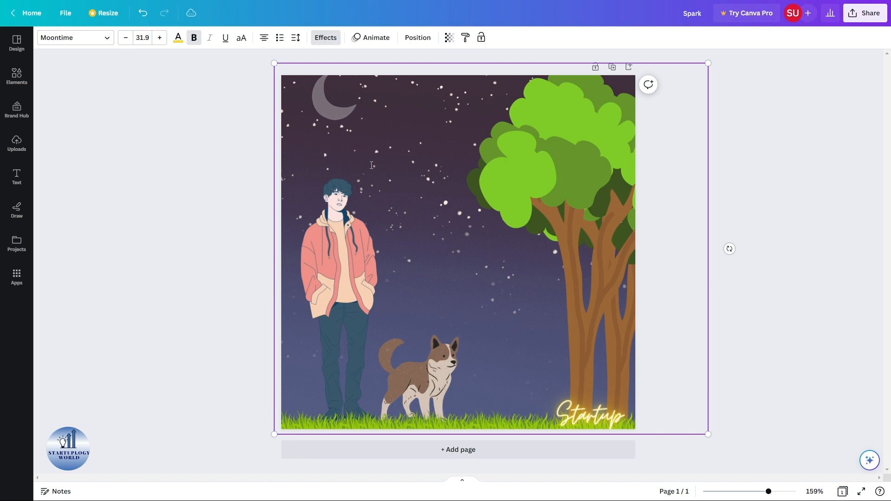
- Download the design as a PNG file
{"action": "left_click", "coordinate": [64, 13]}
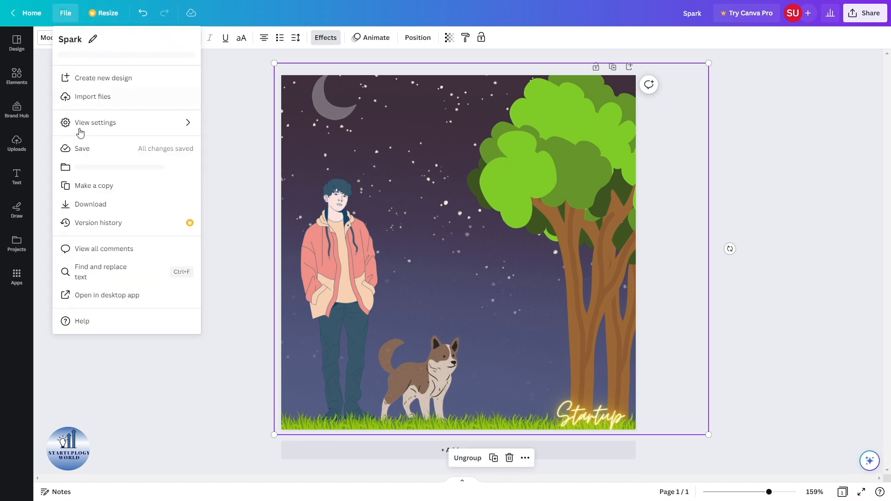
{"action": "left_click", "coordinate": [109, 205]}
{"action": "left_click", "coordinate": [784, 78]}
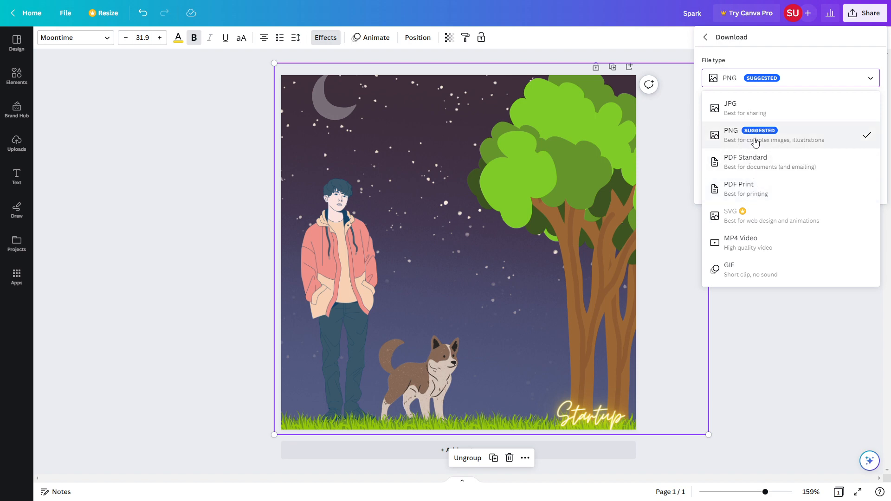
{"action": "left_click", "coordinate": [756, 142]}
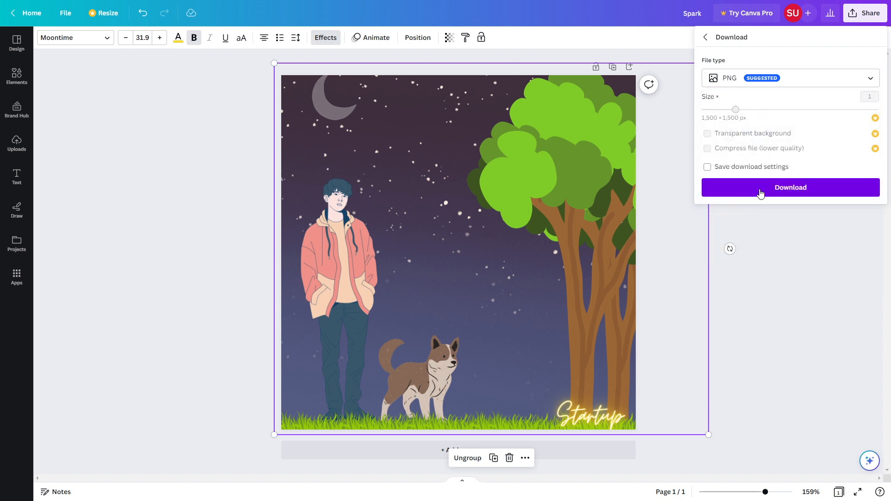
{"action": "left_click", "coordinate": [760, 191]}
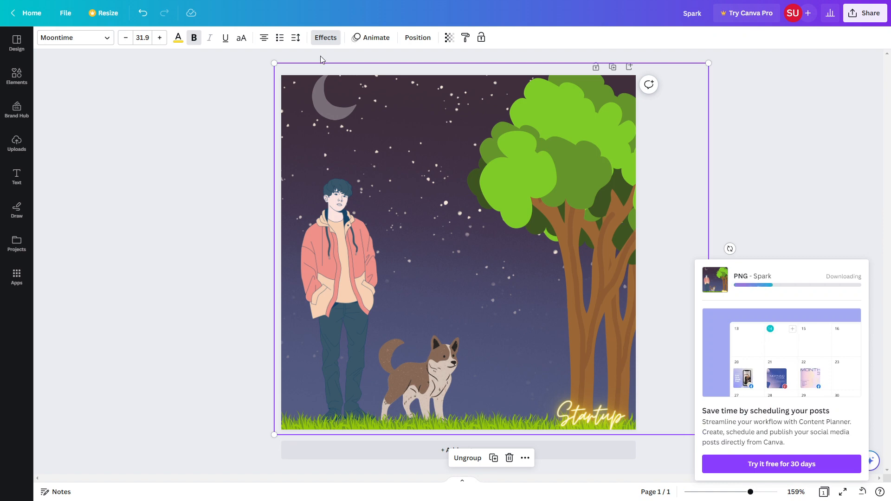
- Download the design again as a PDF Print file
{"action": "left_click", "coordinate": [66, 13]}
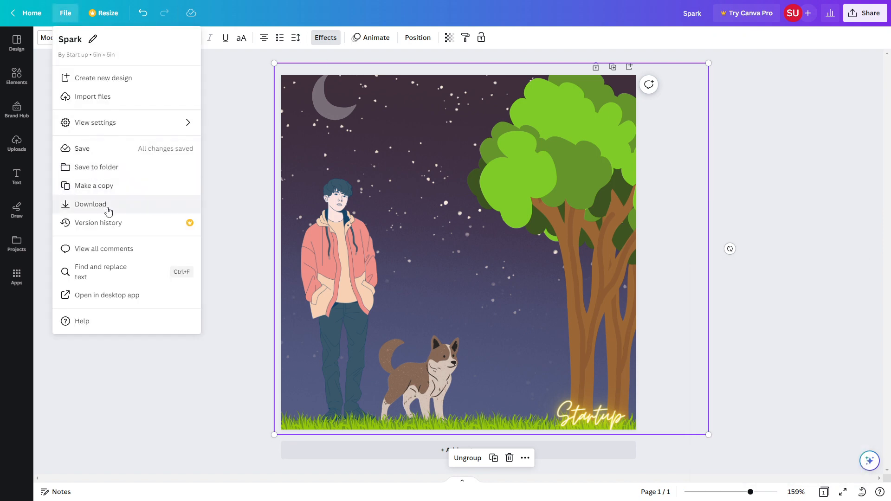
{"action": "left_click", "coordinate": [106, 206]}
{"action": "left_click", "coordinate": [770, 82]}
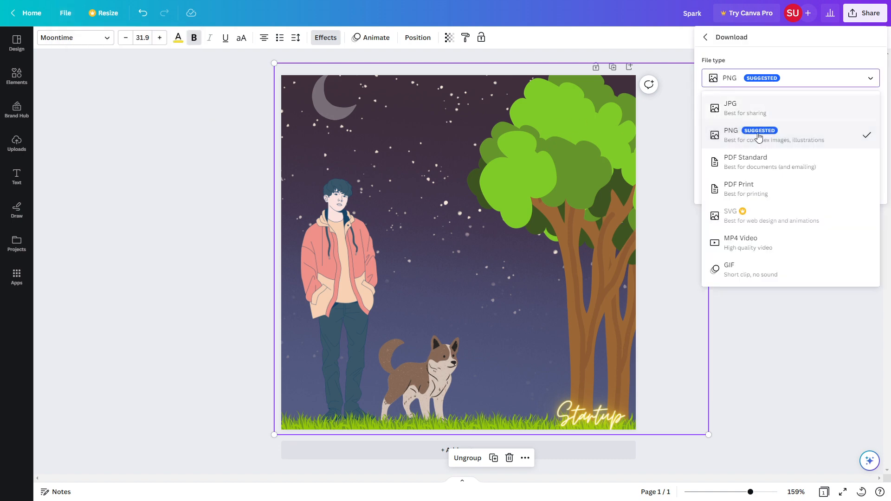
{"action": "left_click", "coordinate": [752, 194]}
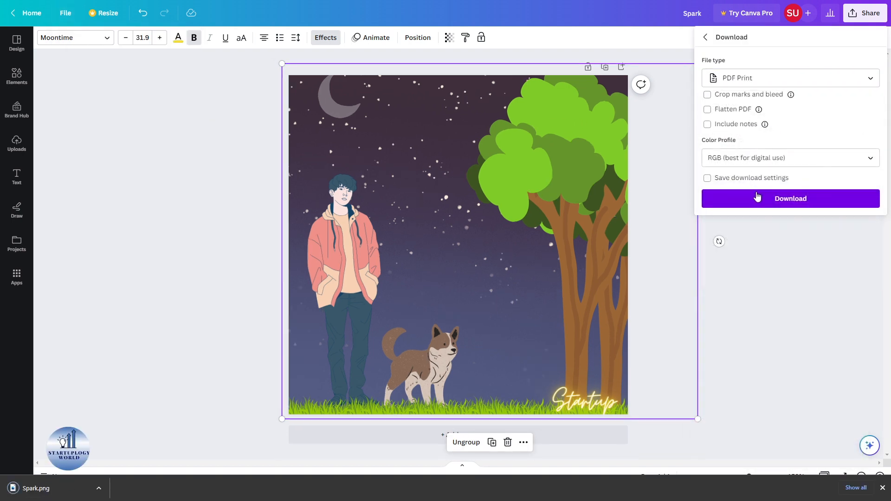
{"action": "left_click", "coordinate": [756, 198]}
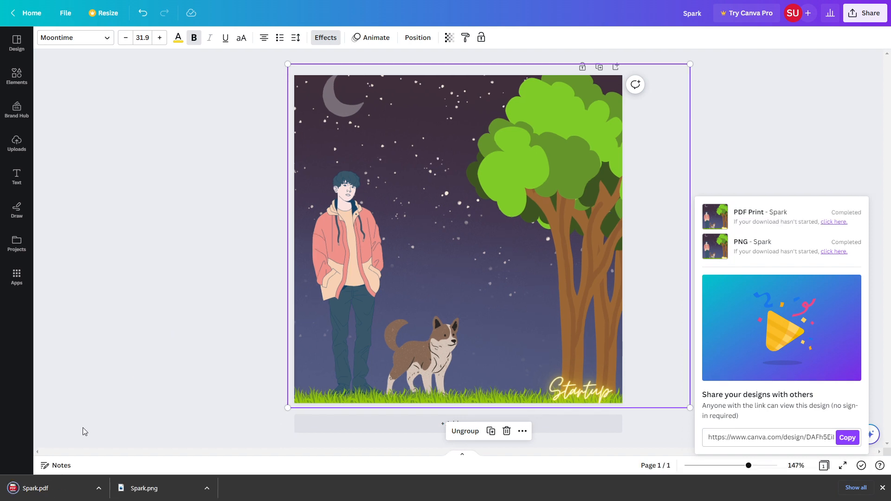
- Open the downloaded Spark.pdf and examine the boy, dog and tree illustrations for sharpness at 500% magnification
{"action": "left_click", "coordinate": [51, 487]}
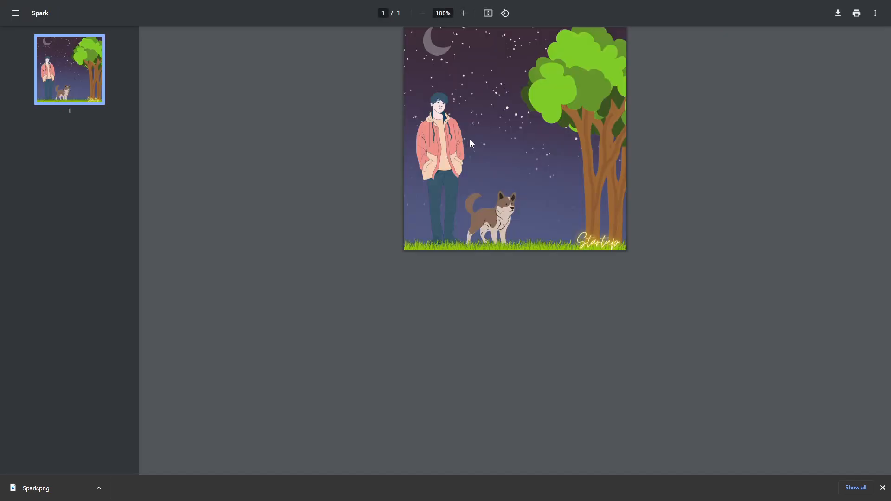
{"action": "left_click", "coordinate": [469, 17]}
{"action": "left_click", "coordinate": [468, 17]}
{"action": "left_click", "coordinate": [469, 17]}
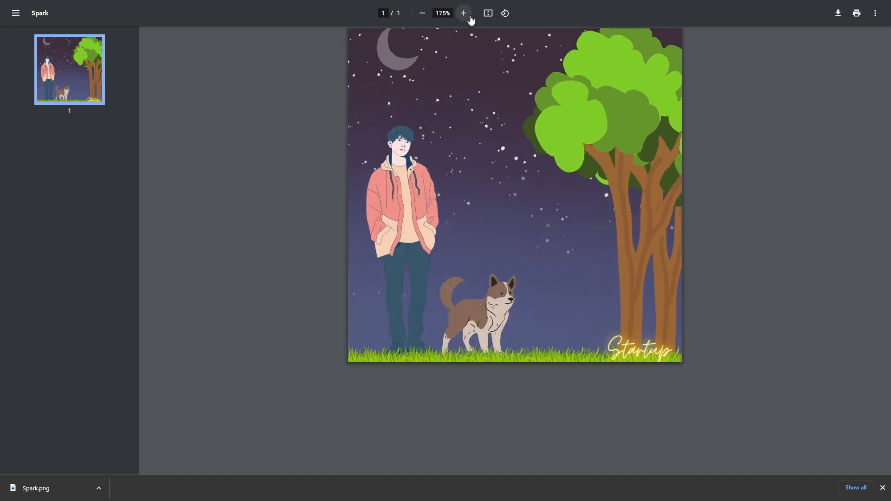
{"action": "left_click", "coordinate": [468, 16]}
{"action": "left_click", "coordinate": [469, 17]}
{"action": "left_click", "coordinate": [469, 17]}
{"action": "left_click", "coordinate": [469, 17]}
{"action": "left_click", "coordinate": [463, 13]}
{"action": "scroll", "coordinate": [413, 229], "scroll_direction": "down", "scroll_amount": 5}
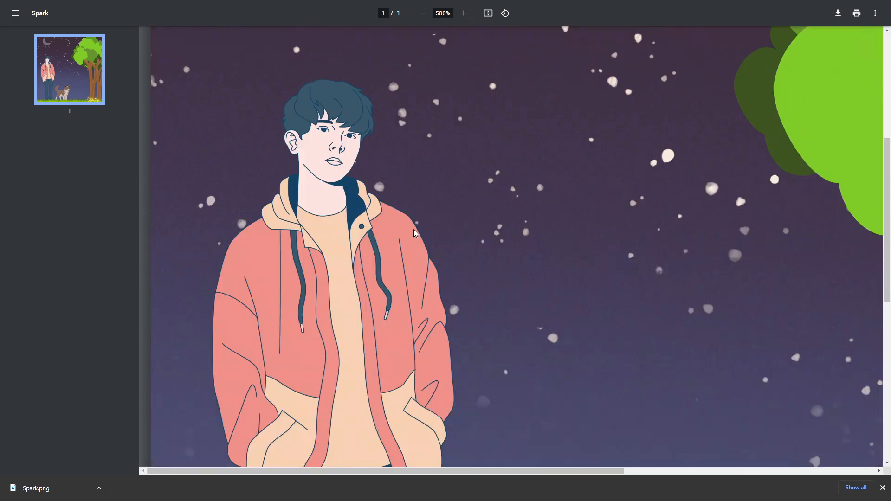
{"action": "key", "text": "ctrl+plus"}
{"action": "scroll", "coordinate": [413, 229], "scroll_direction": "down", "scroll_amount": 4}
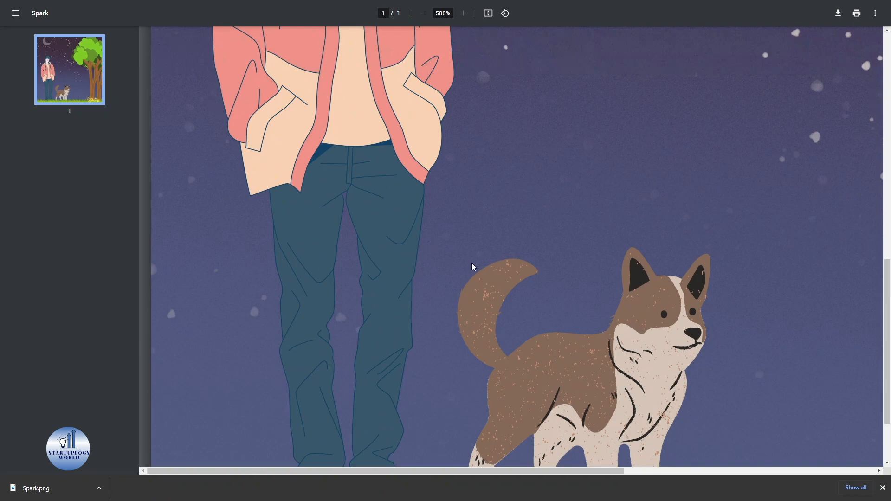
{"action": "left_click_drag", "start_coordinate": [215, 470], "coordinate": [585, 465]}
{"action": "scroll", "coordinate": [700, 302], "scroll_direction": "up", "scroll_amount": 12}
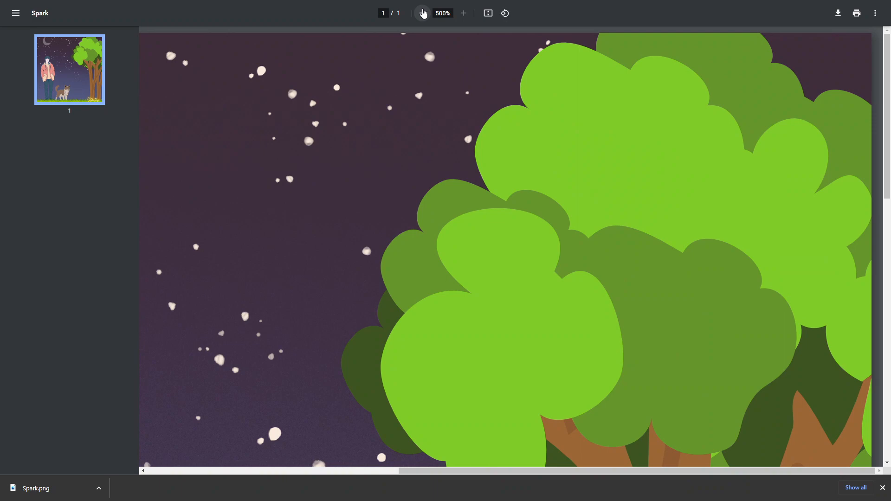
- Review the PDF's overall composition at lower magnifications, finishing at 200%
{"action": "left_click", "coordinate": [422, 13]}
{"action": "left_click", "coordinate": [423, 13]}
{"action": "left_click", "coordinate": [423, 13]}
{"action": "left_click", "coordinate": [423, 13]}
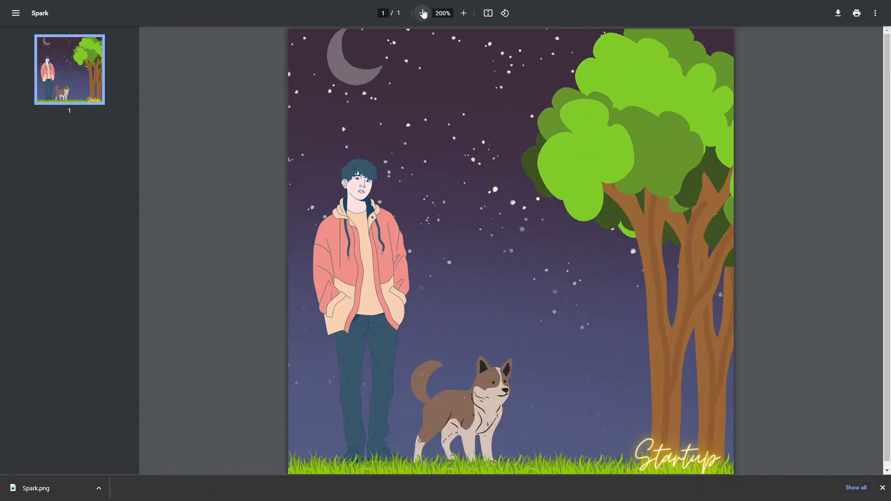
{"action": "left_click", "coordinate": [422, 13]}
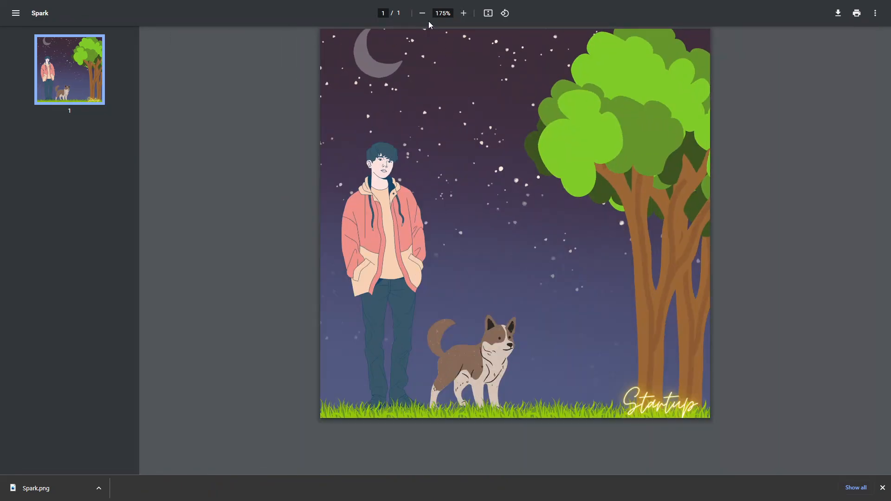
{"action": "left_click", "coordinate": [465, 16]}
{"action": "left_click", "coordinate": [465, 15]}
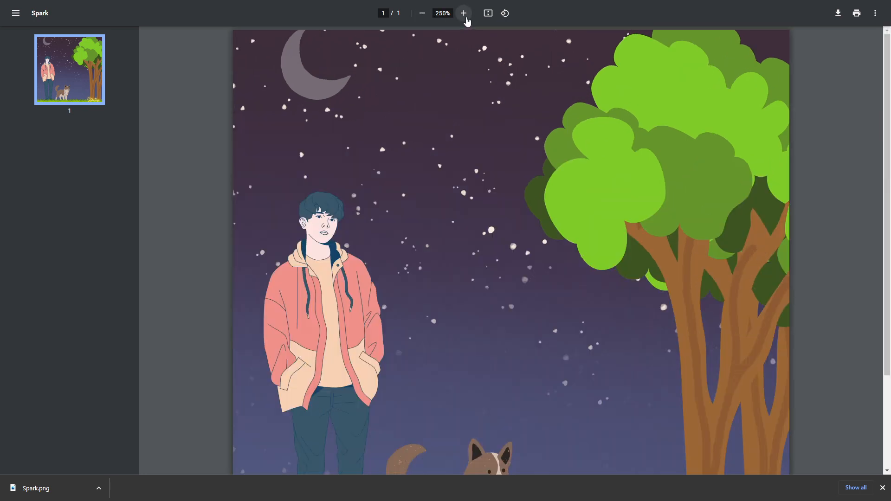
{"action": "left_click", "coordinate": [422, 14]}
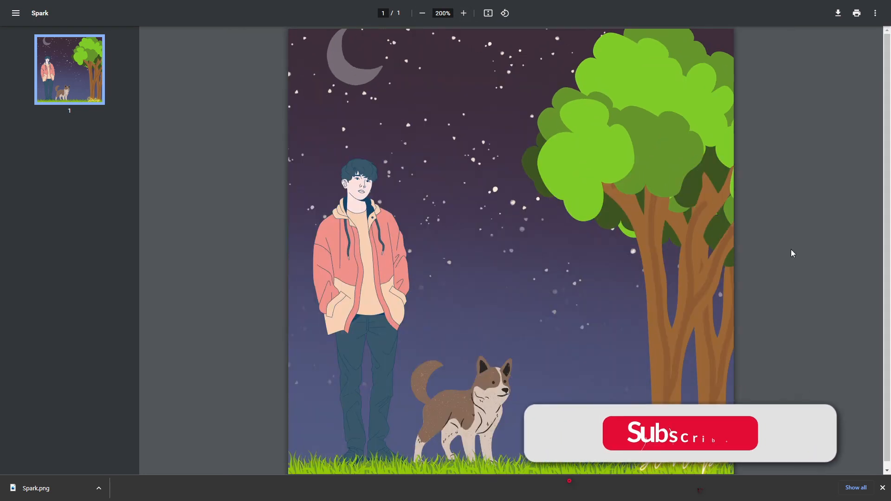